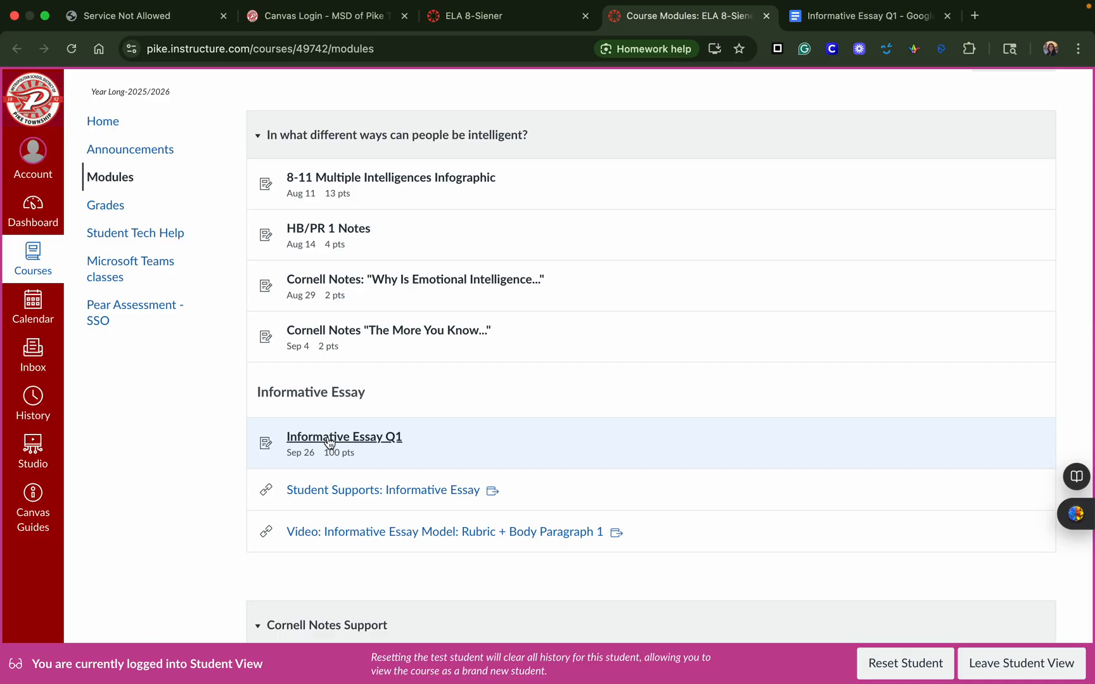
Step: Open the Informative Essay Q1 assignment and view its linked rubric, then close the rubric
left_click(330, 442)
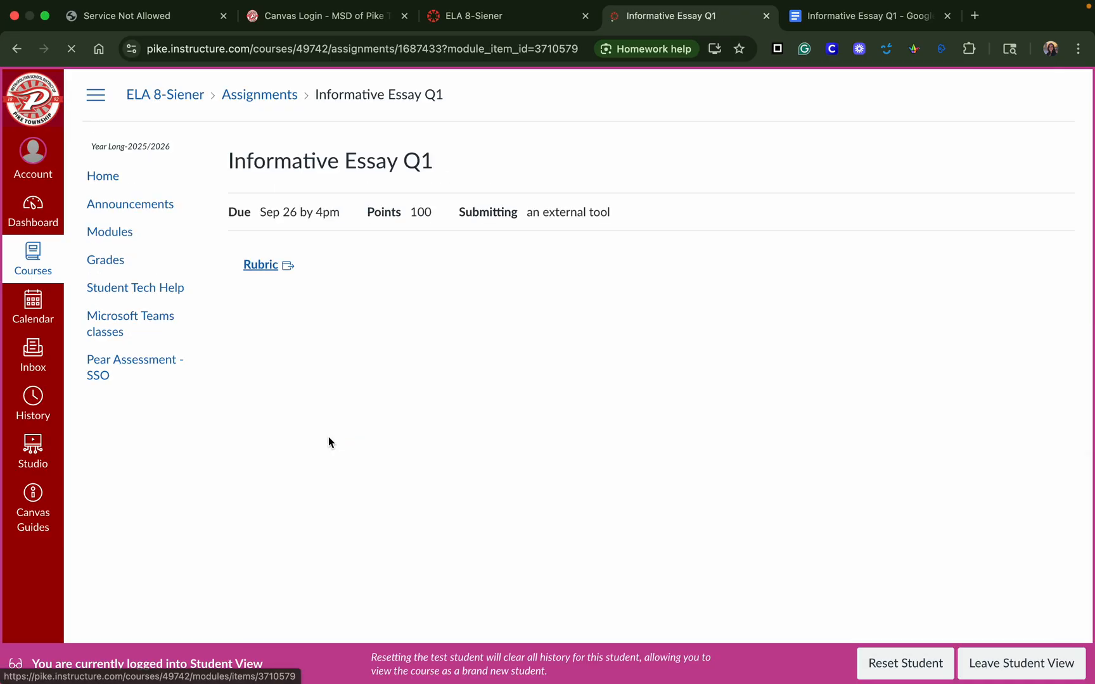
left_click(259, 264)
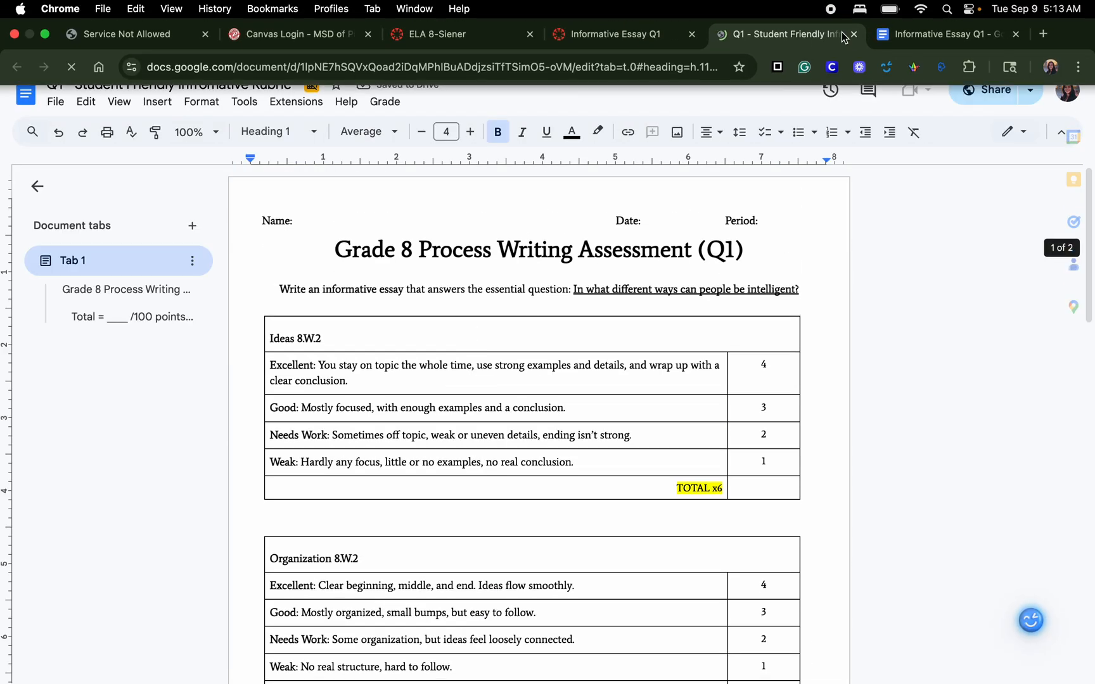
left_click(853, 34)
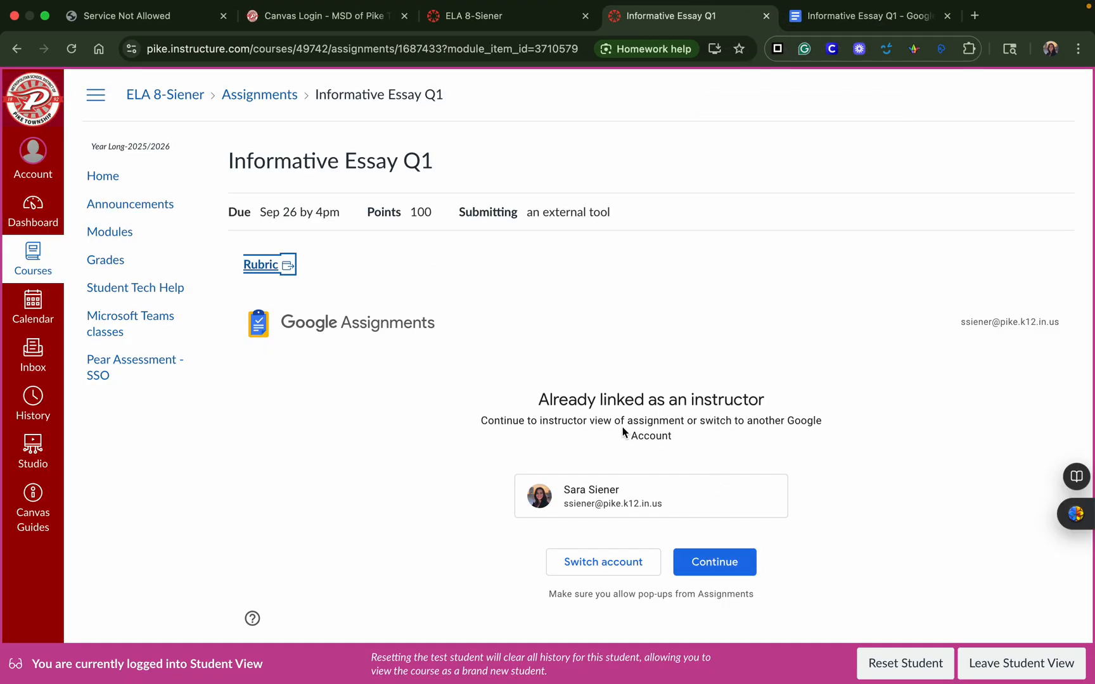
Step: Switch to the Informative Essay Q1 document and set its body font to Times New Roman, size 12
left_click(842, 7)
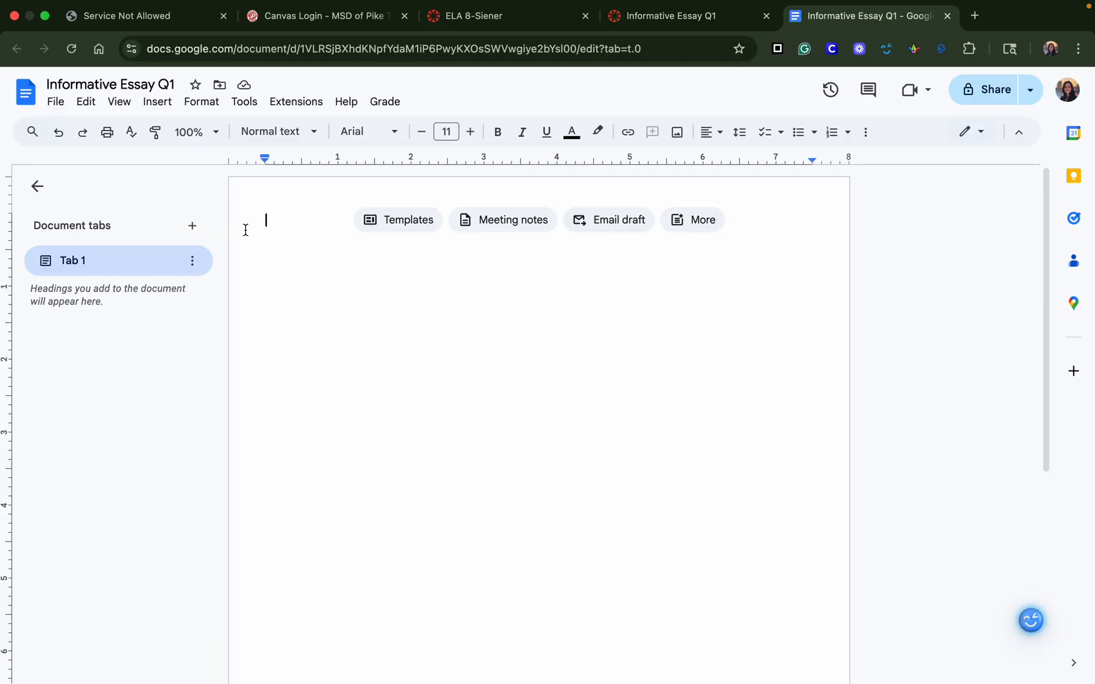
left_click(387, 131)
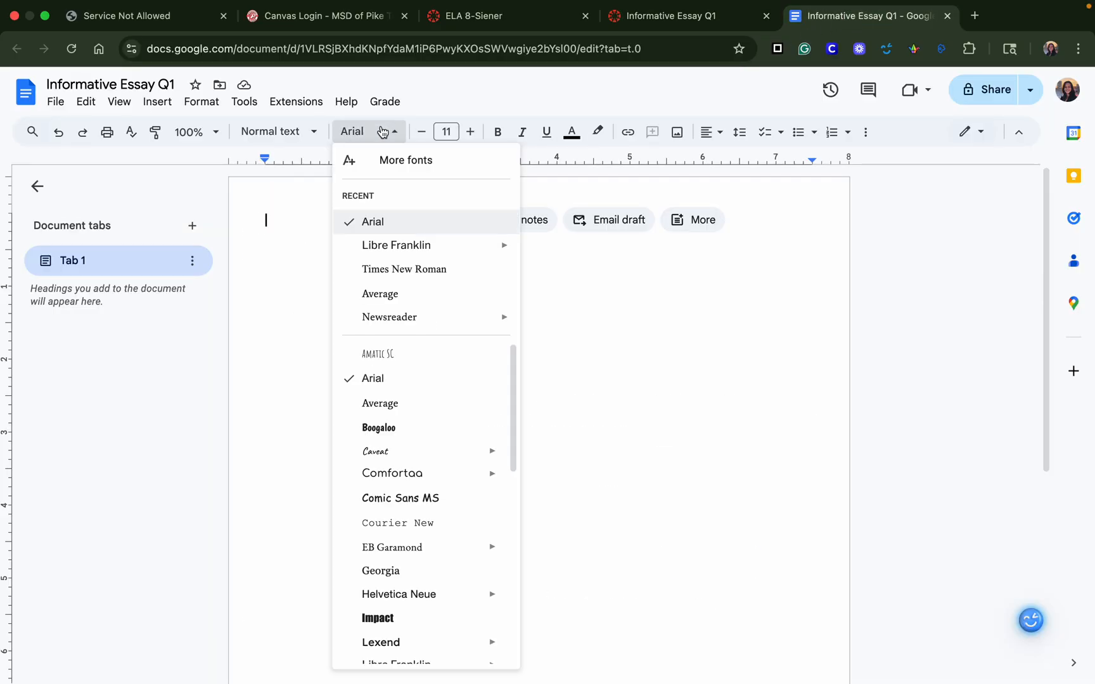
left_click(402, 271)
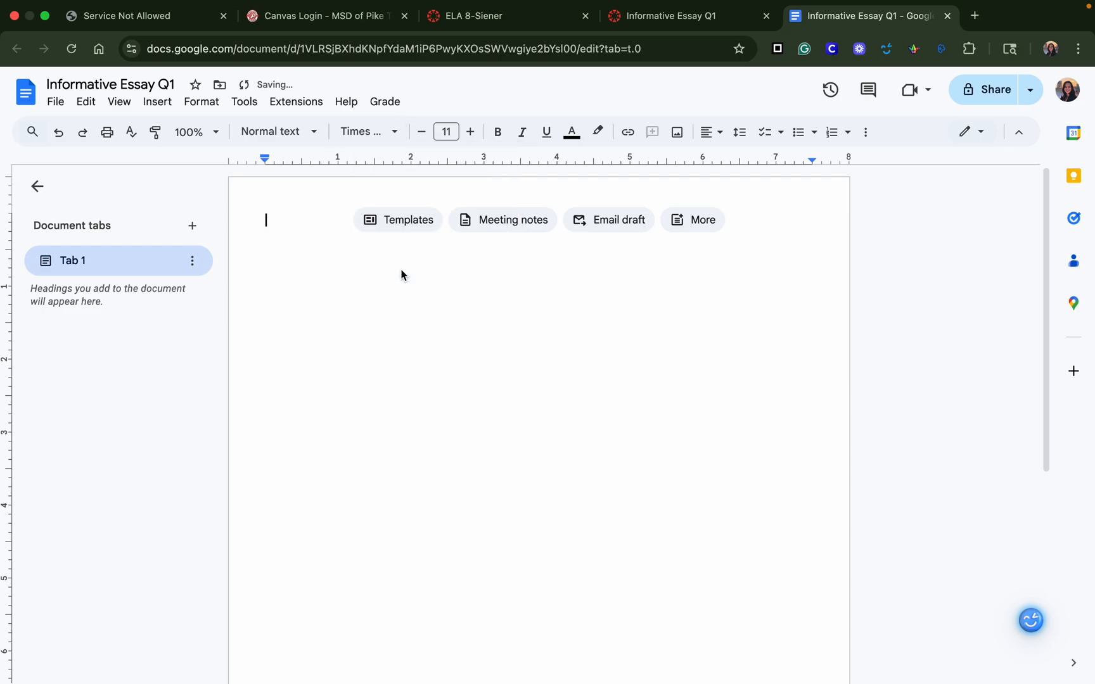
left_click(473, 132)
left_click(447, 132)
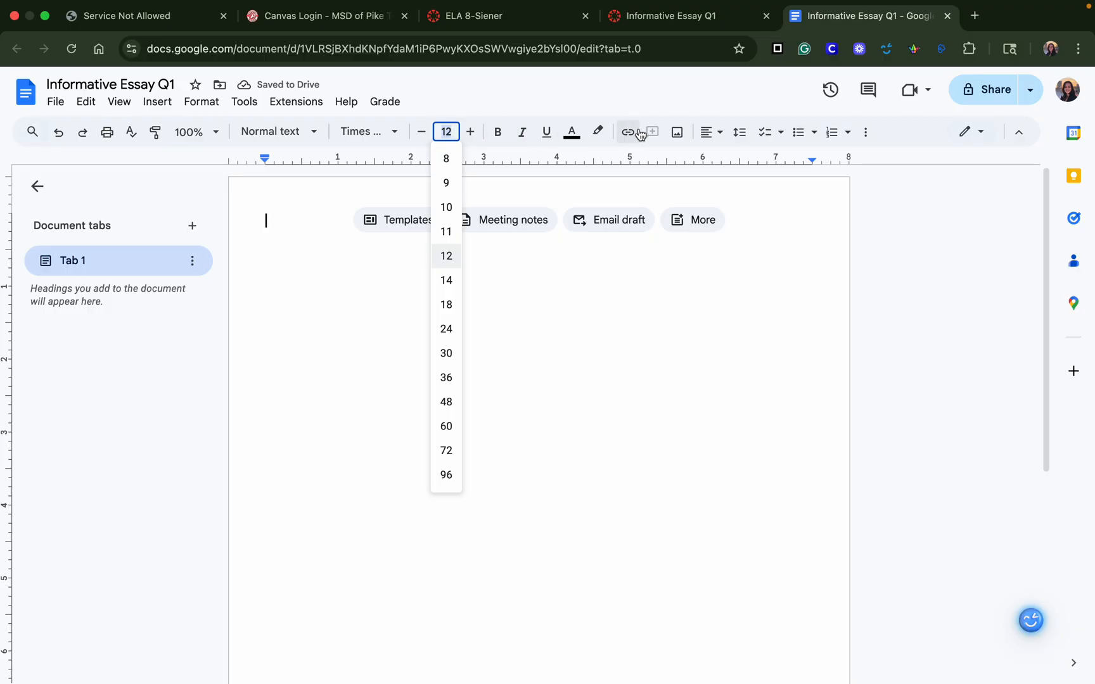
Step: Set the document body's line spacing to double
left_click(739, 132)
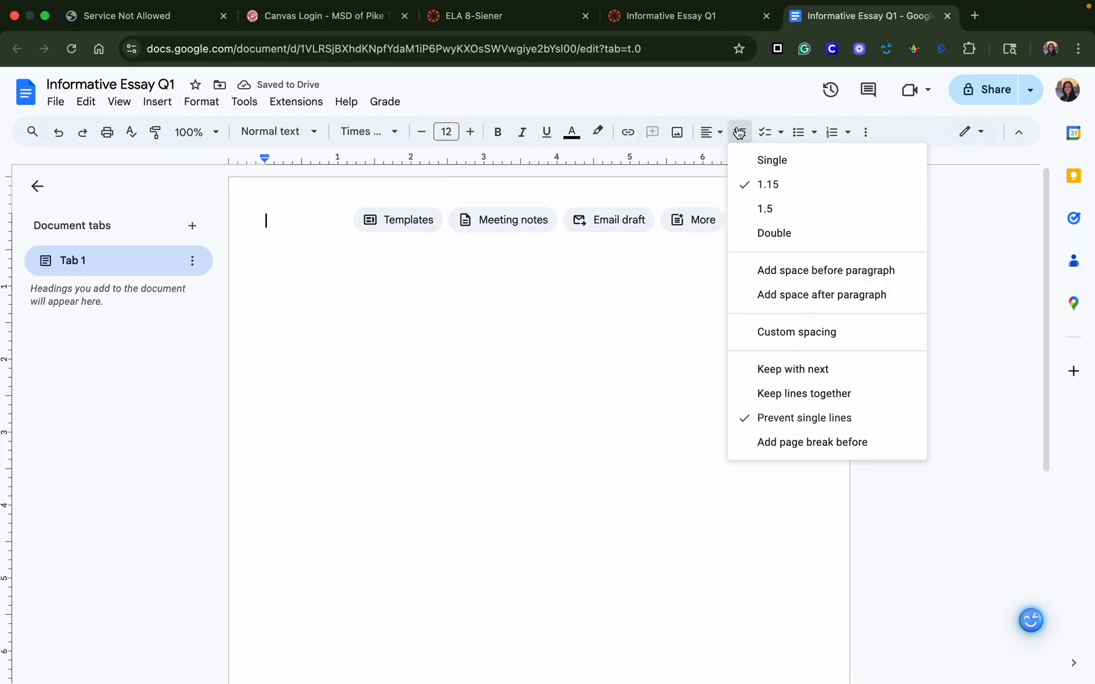
left_click(774, 234)
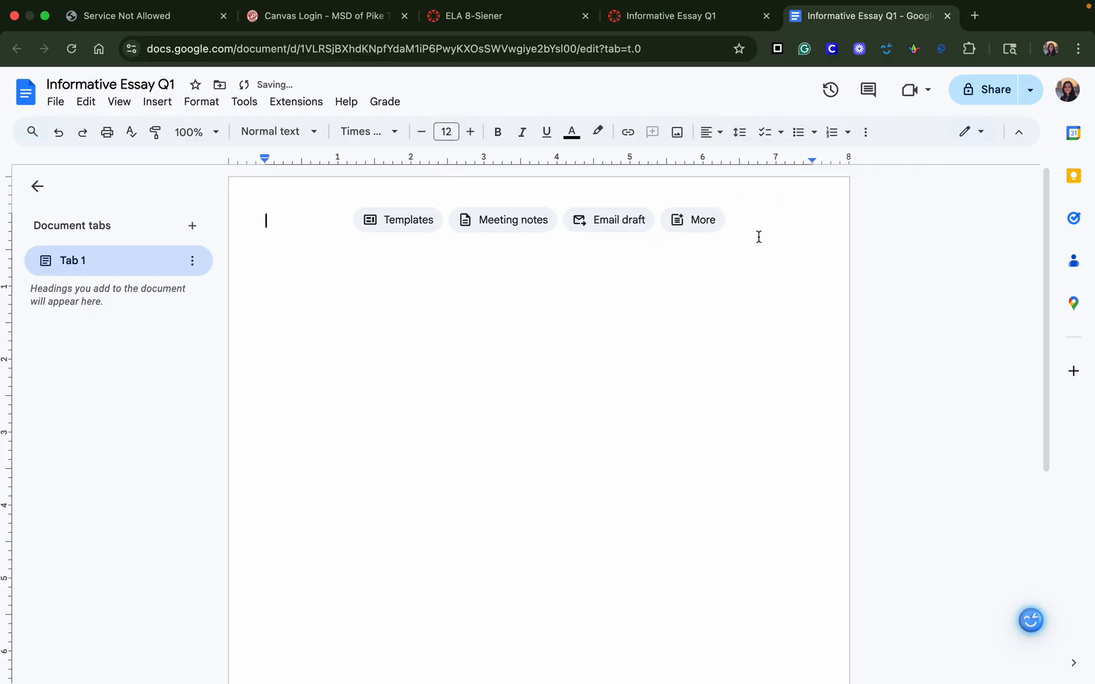
left_click(719, 137)
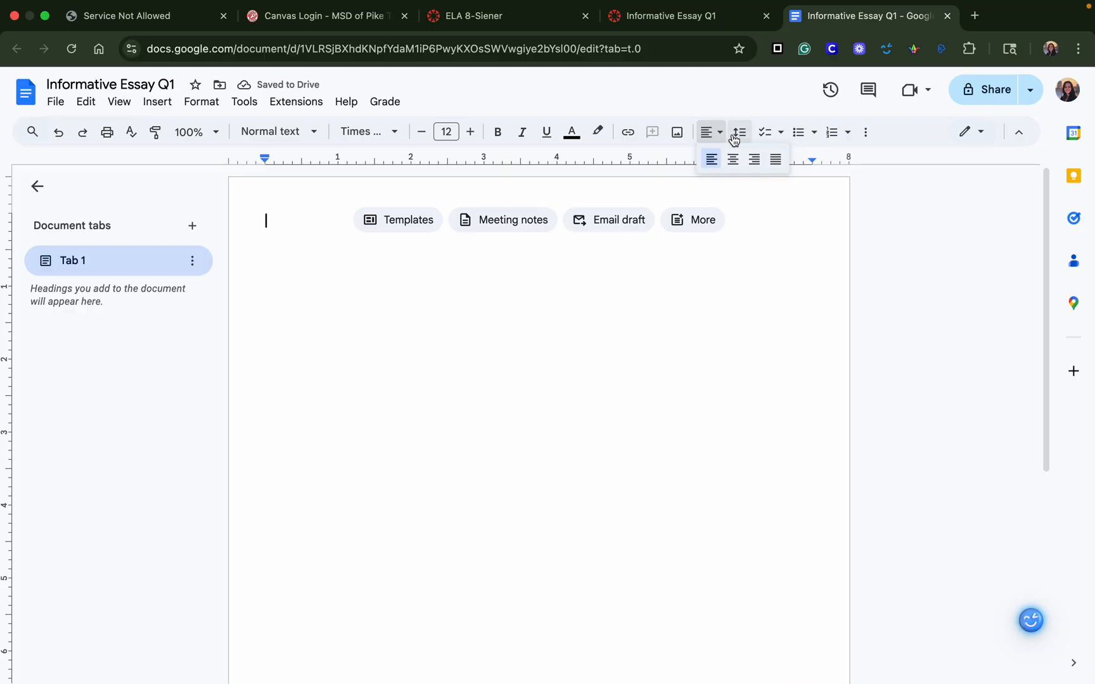
left_click(738, 133)
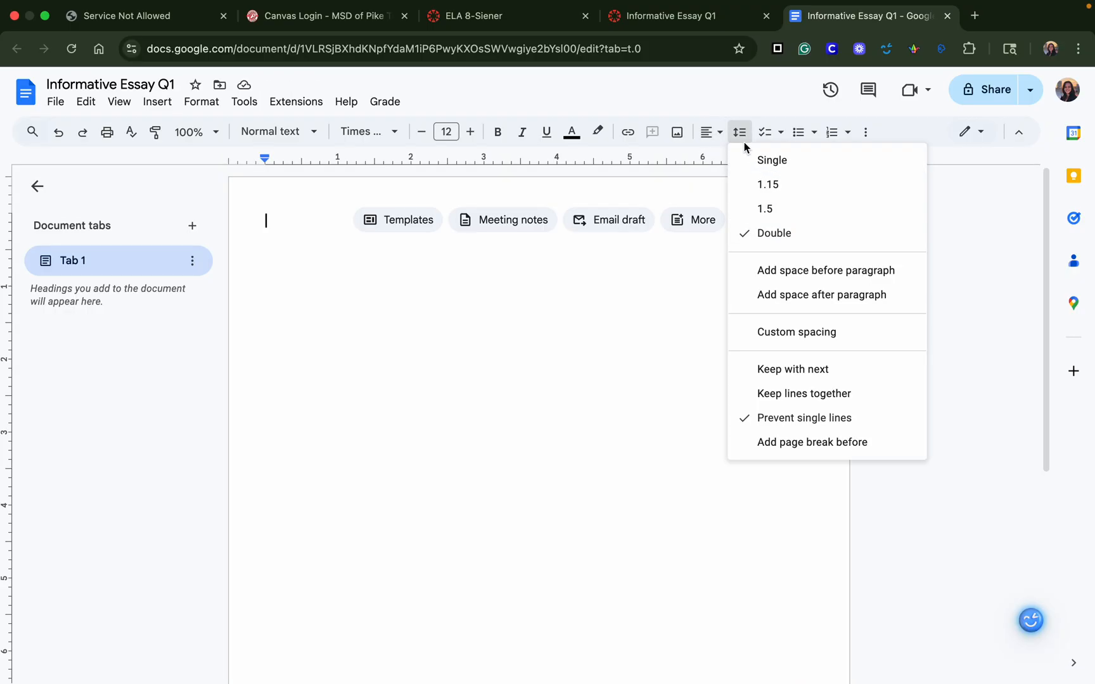
left_click(740, 134)
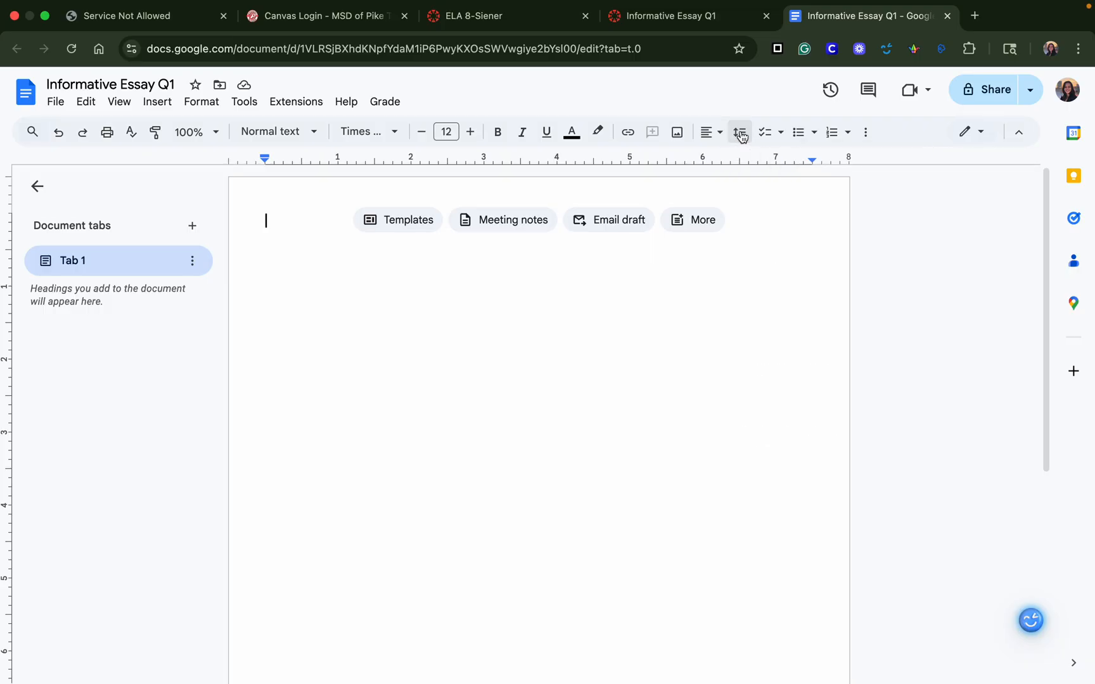
Step: Open the page header and format it as right-aligned Times New Roman, size 12
left_click(752, 206)
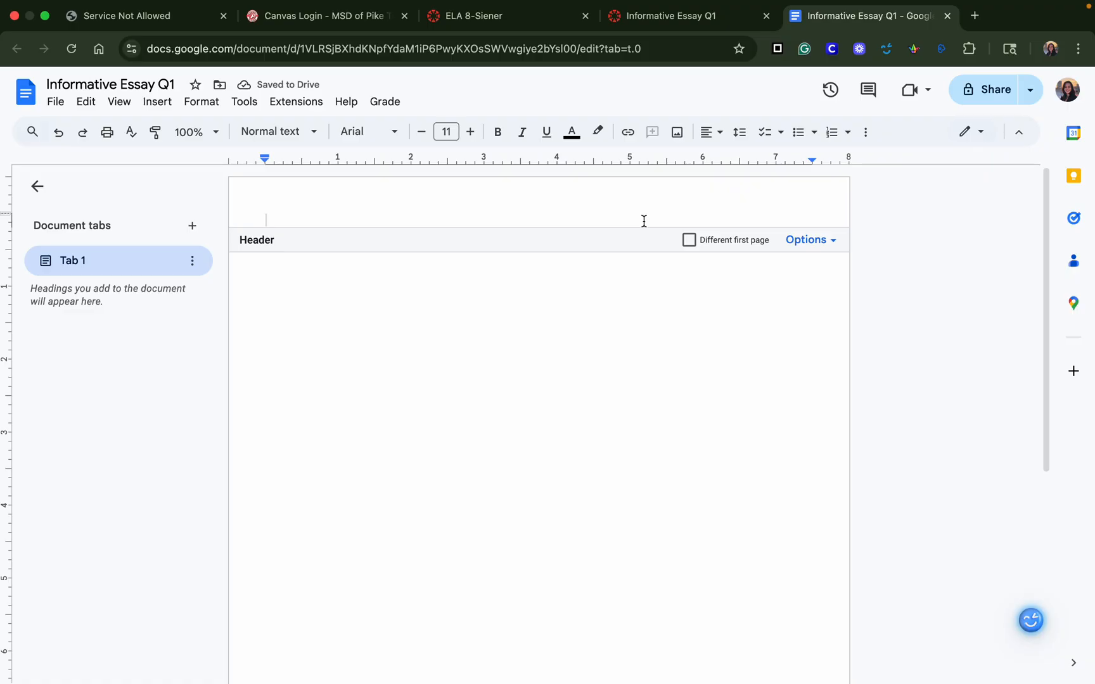
left_click(362, 134)
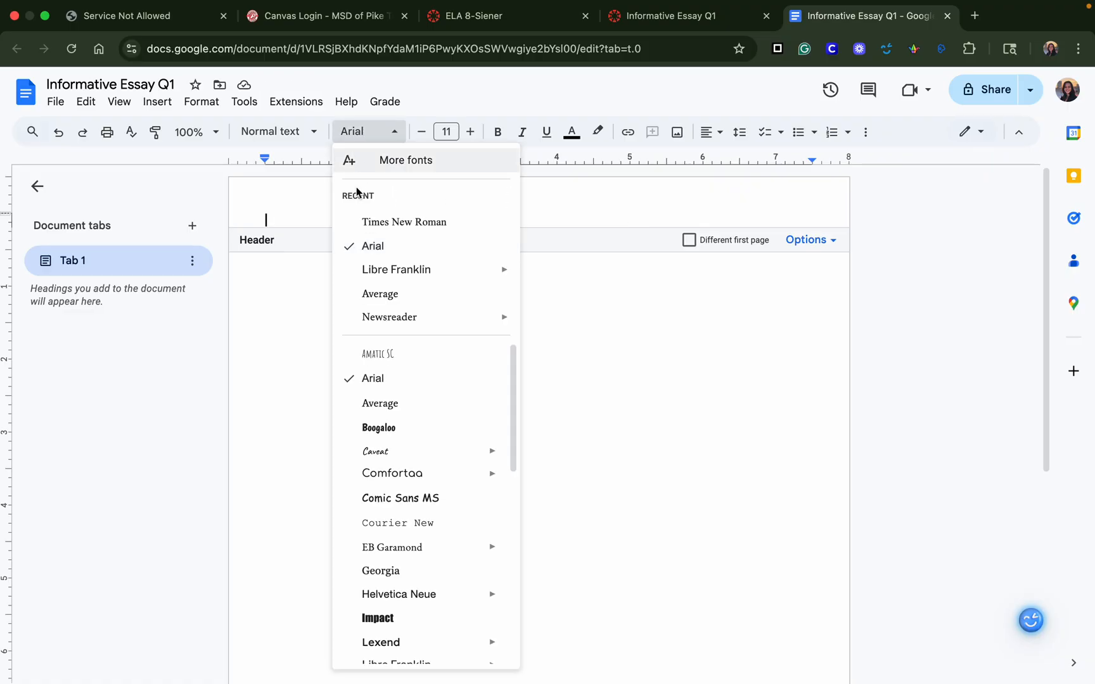
left_click(297, 197)
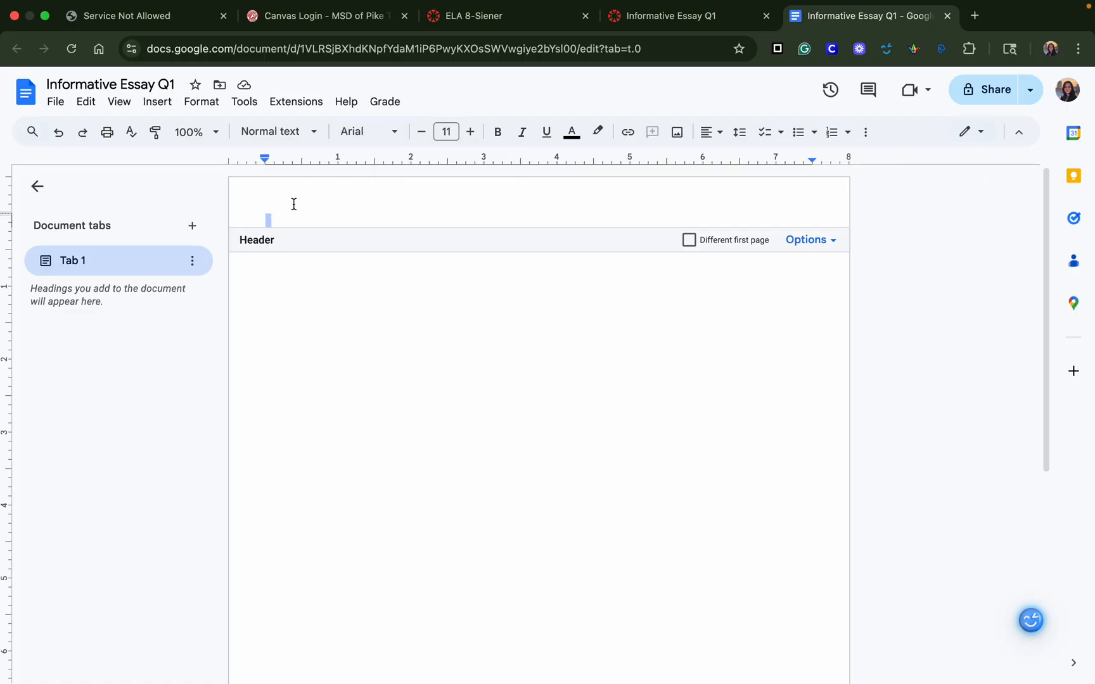
left_click(376, 145)
left_click(390, 215)
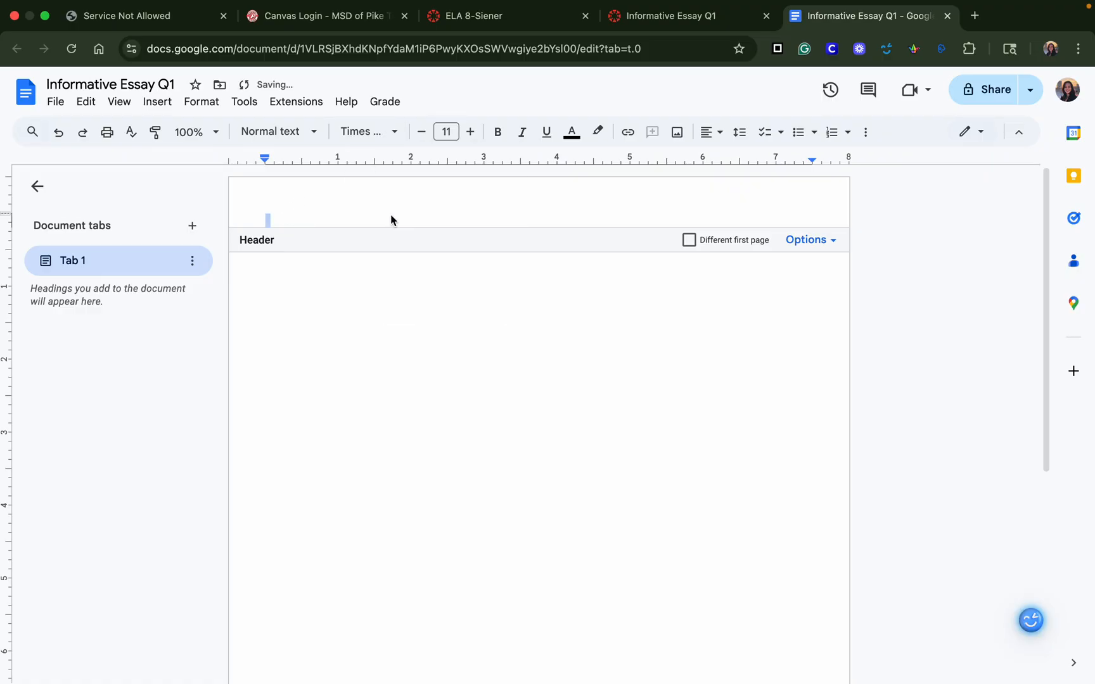
left_click(468, 133)
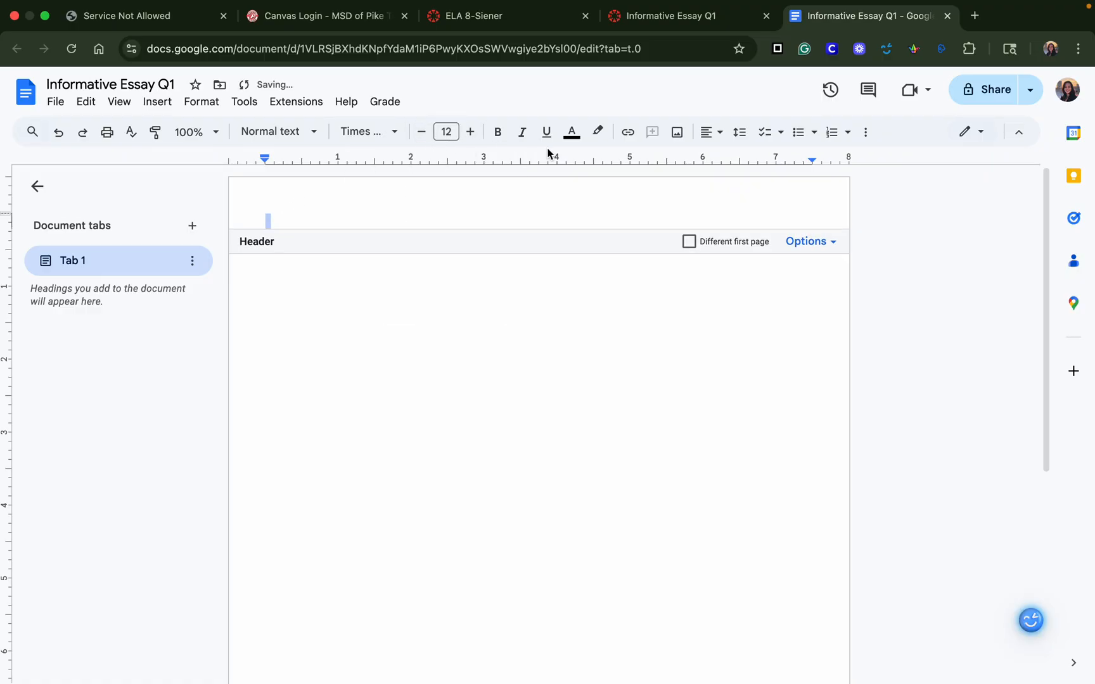
left_click(709, 131)
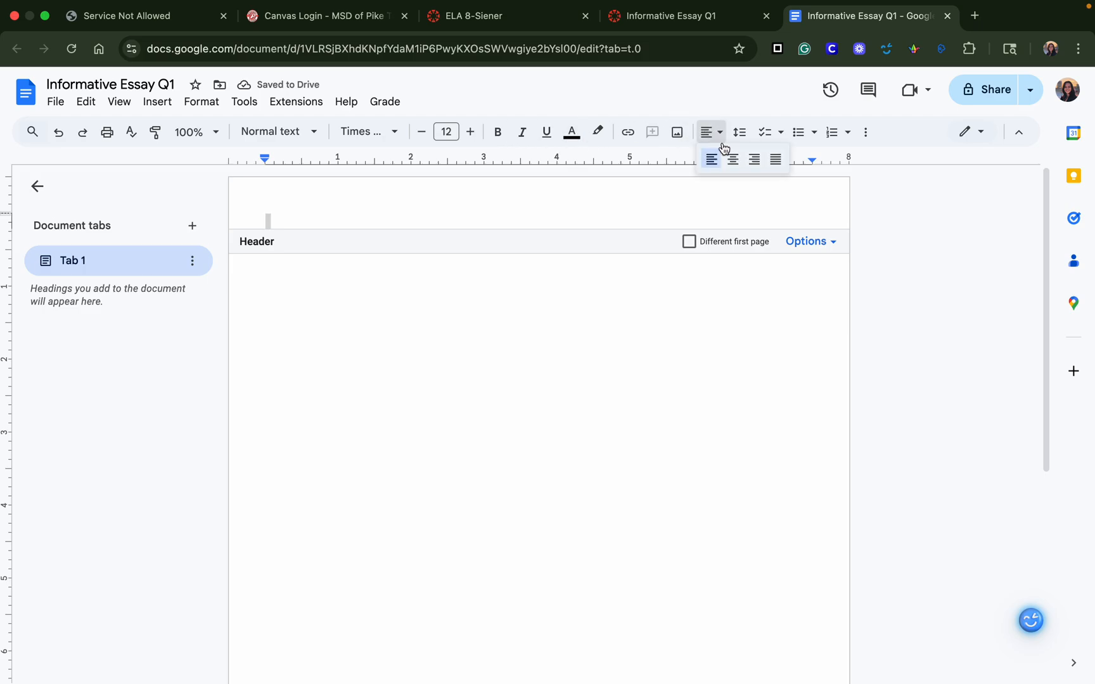
left_click(756, 159)
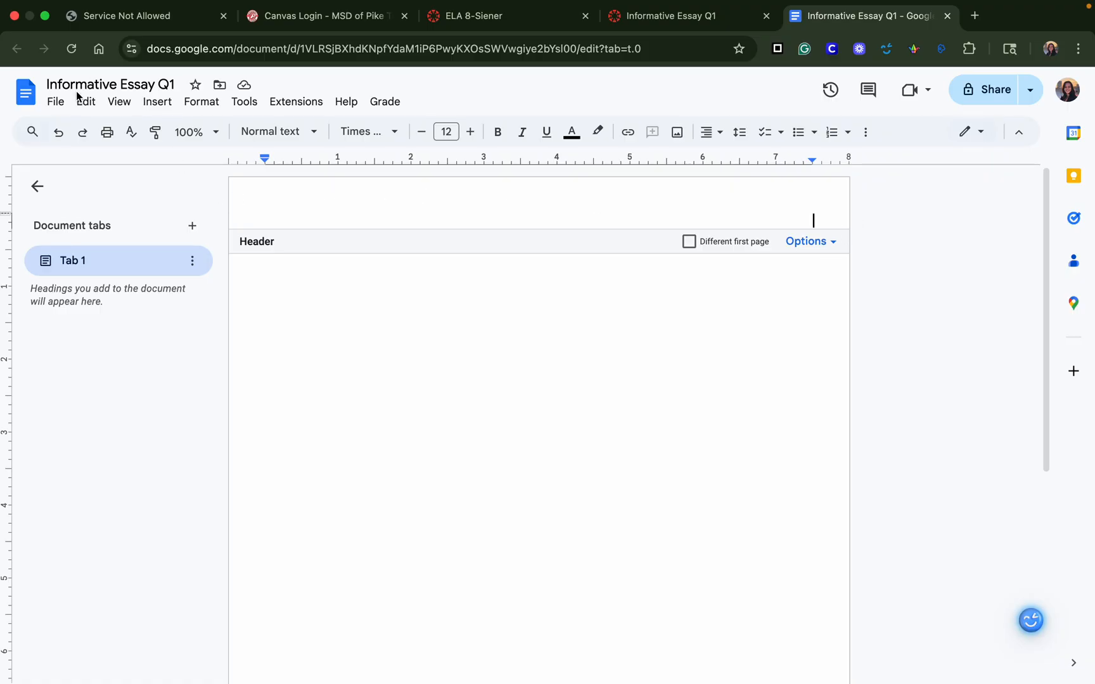
Step: Set the top, bottom, left and right page margins to 1 inch for the whole document
left_click(53, 103)
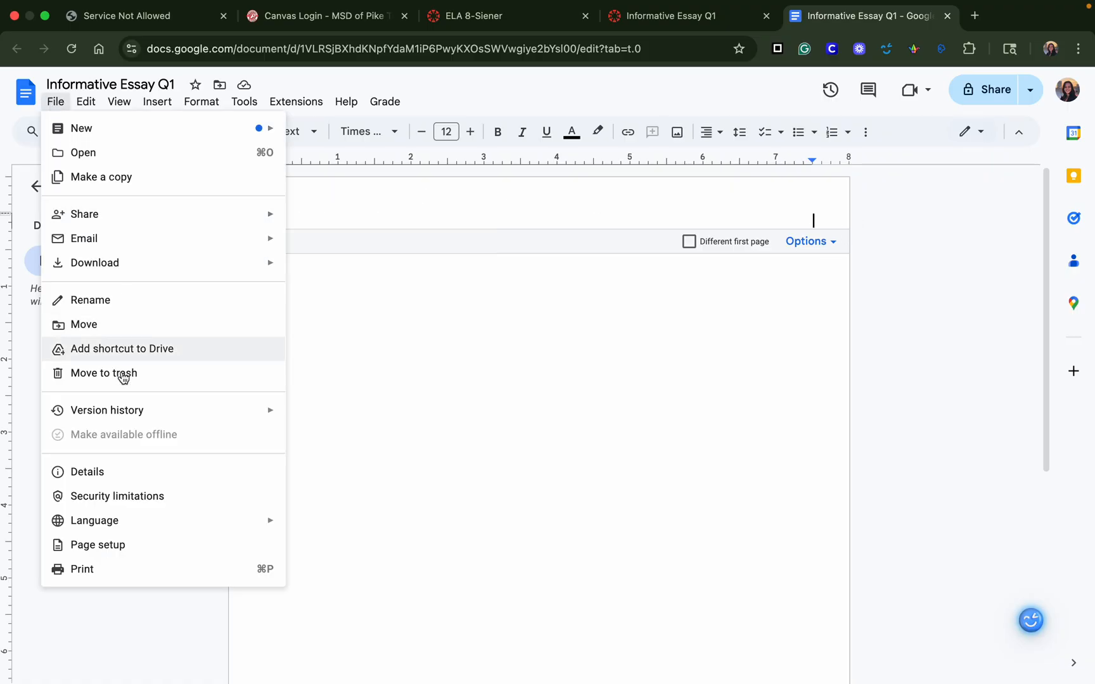
left_click(96, 544)
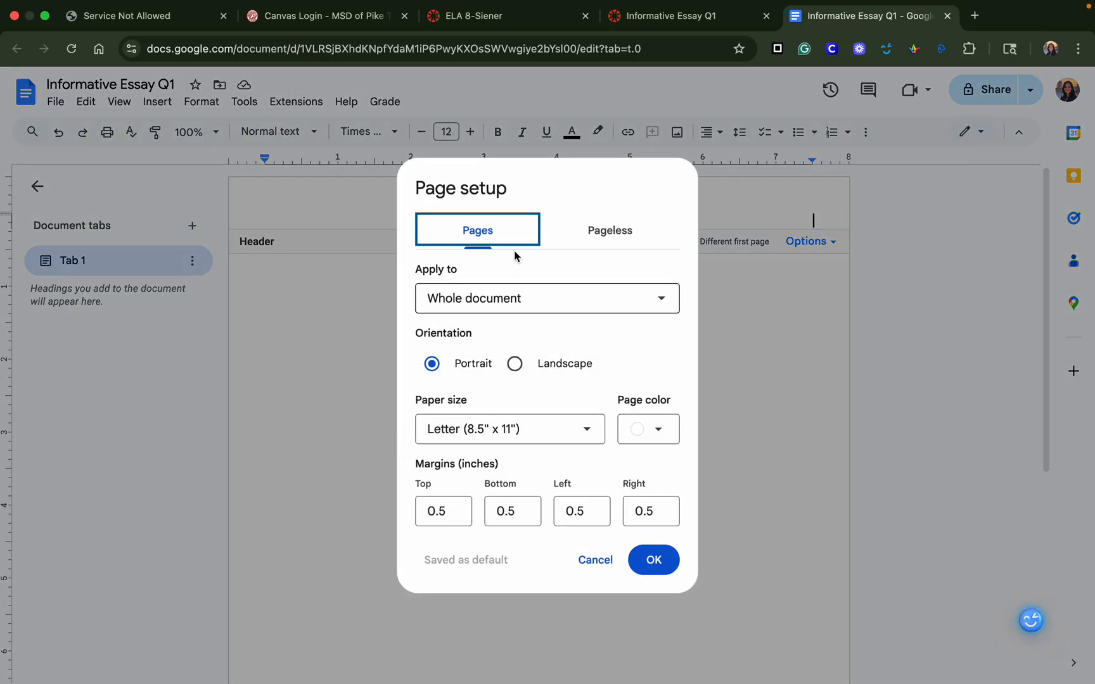
left_click(458, 513)
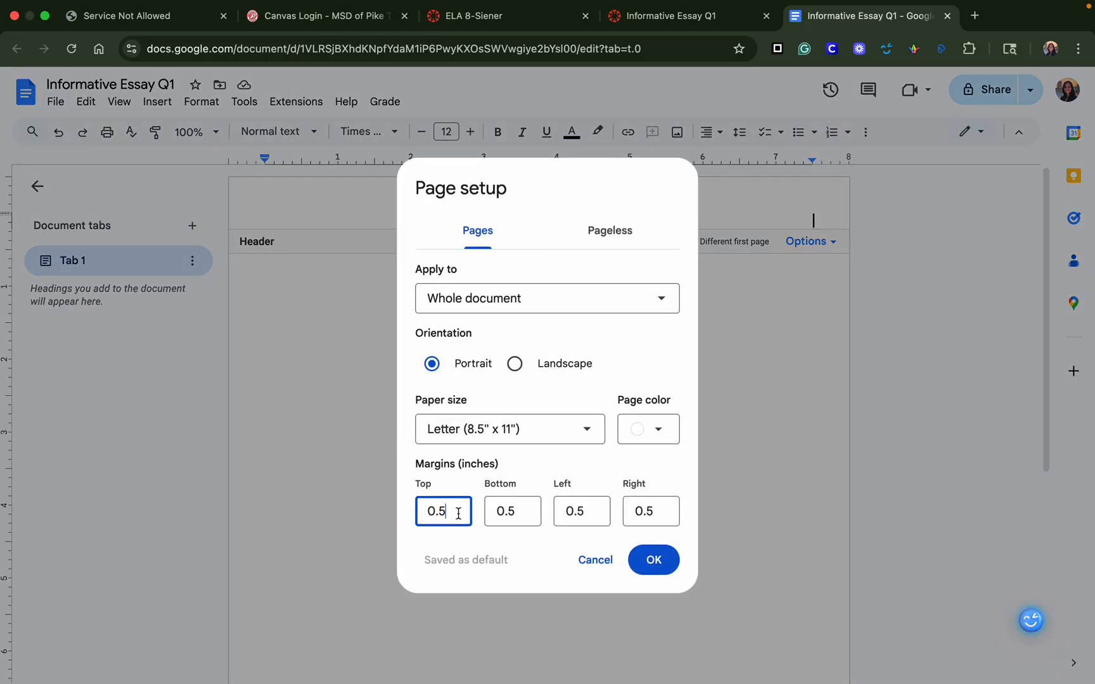
left_click_drag(415, 465, 519, 466)
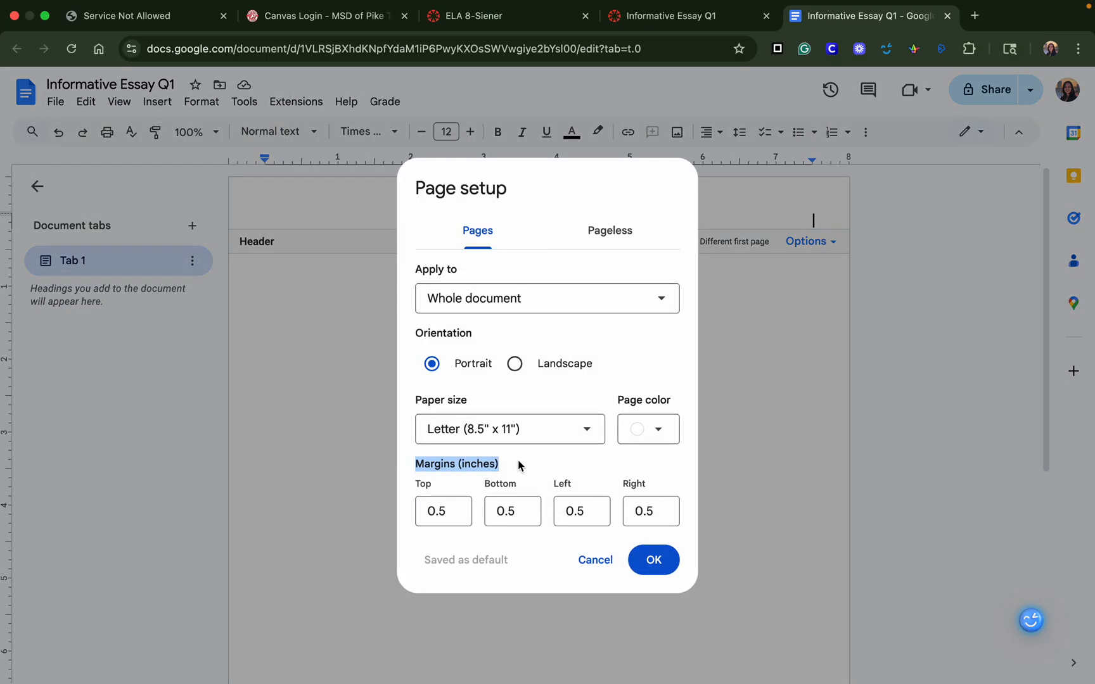
left_click(436, 523)
key("BackSpace")
key("BackSpace")
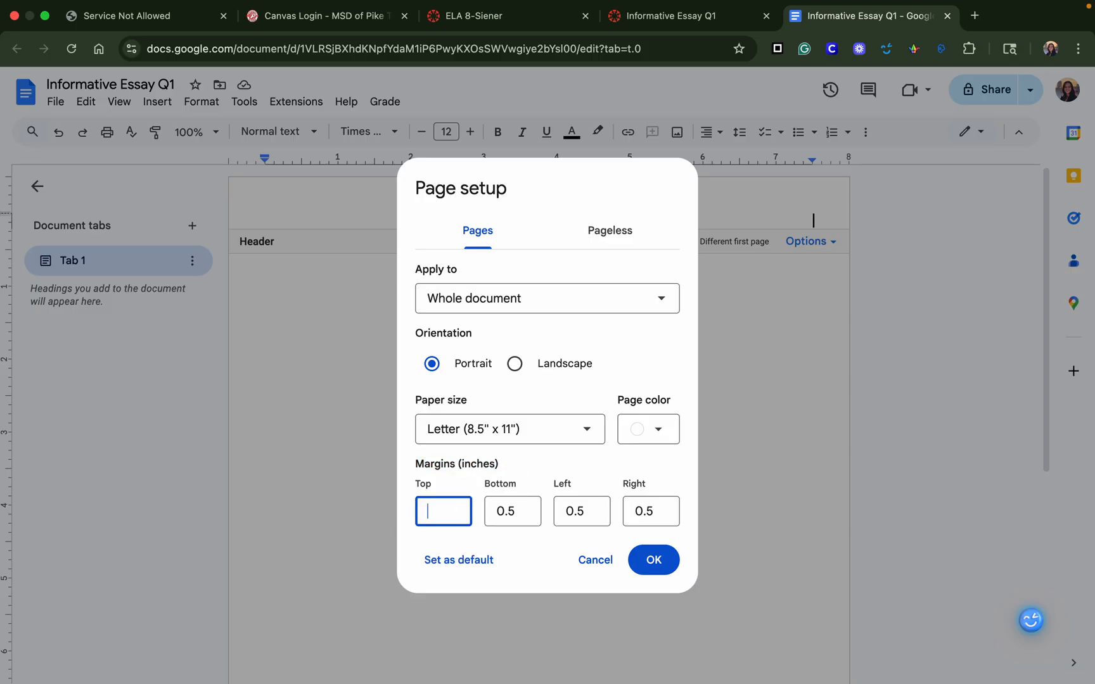
type("1")
key("Tab")
type("1")
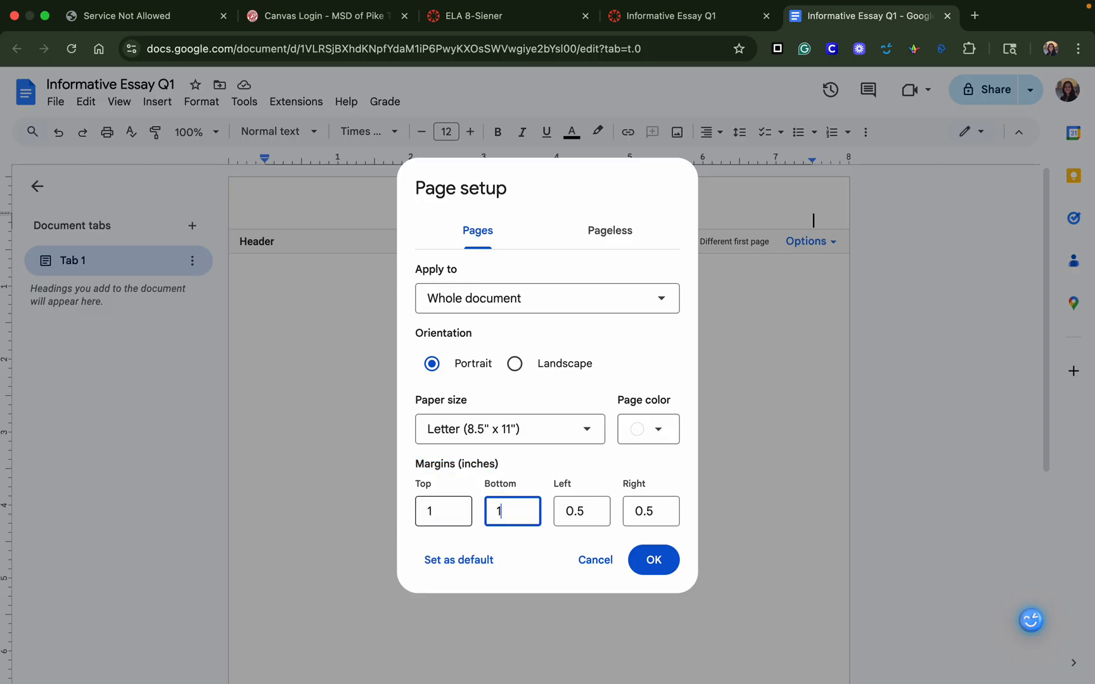
key("Tab")
type("1")
key("Tab")
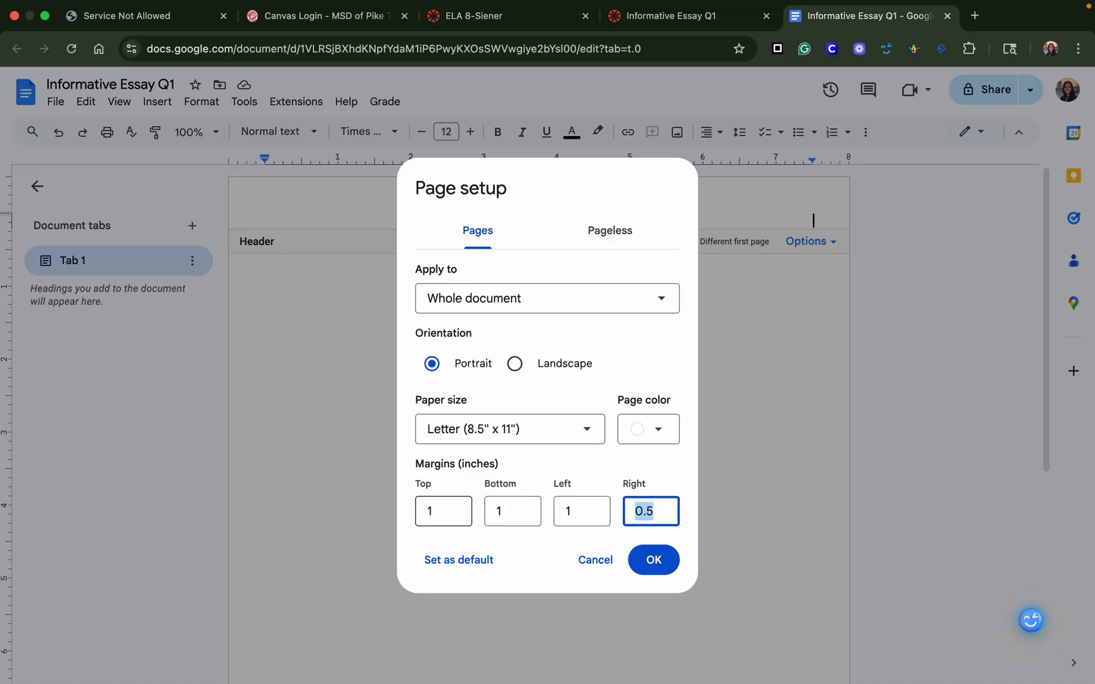
type("1")
left_click(655, 559)
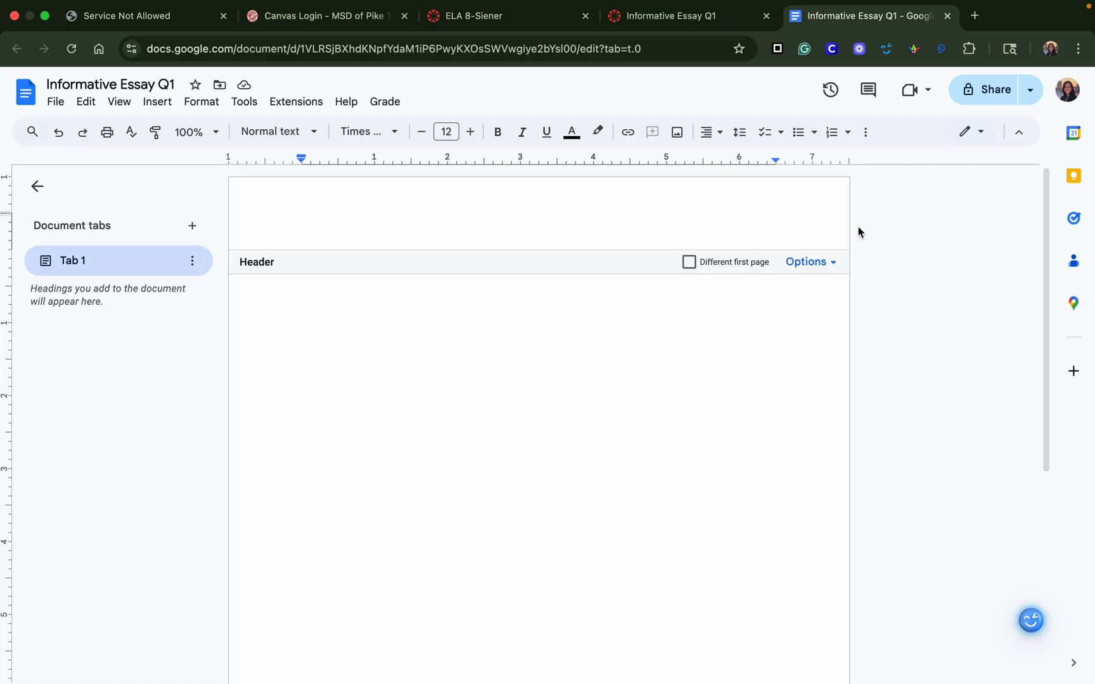
Step: Enter the student's last name in the header and add header page numbers starting at 1, shown on the first page
type("Bob")
left_click(799, 263)
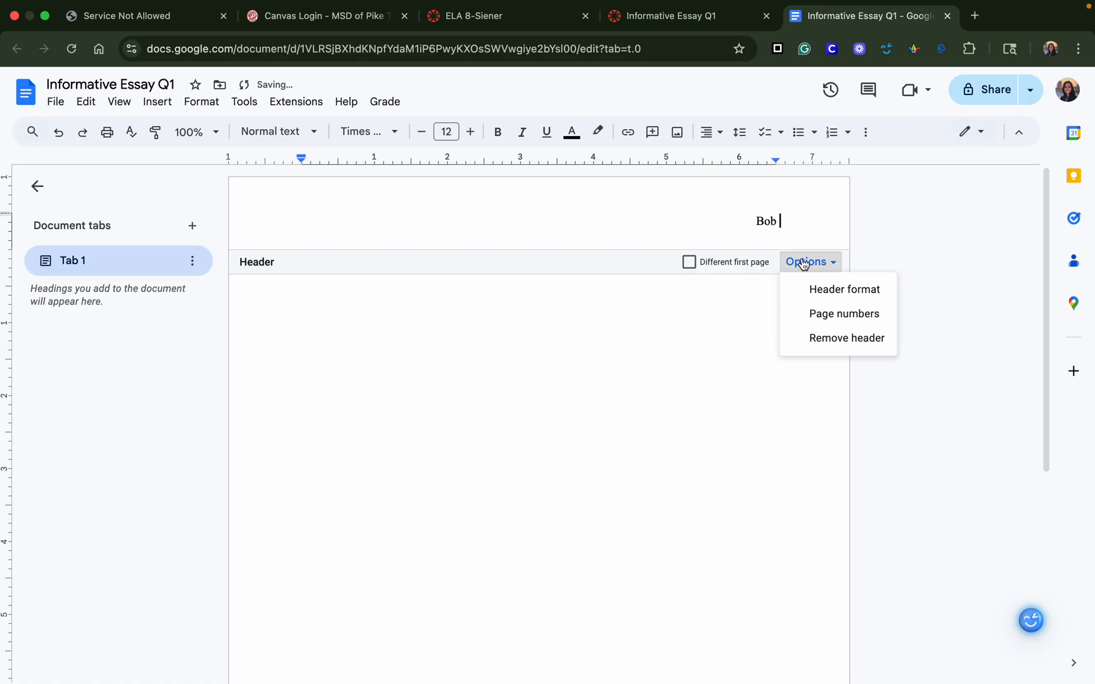
left_click(818, 314)
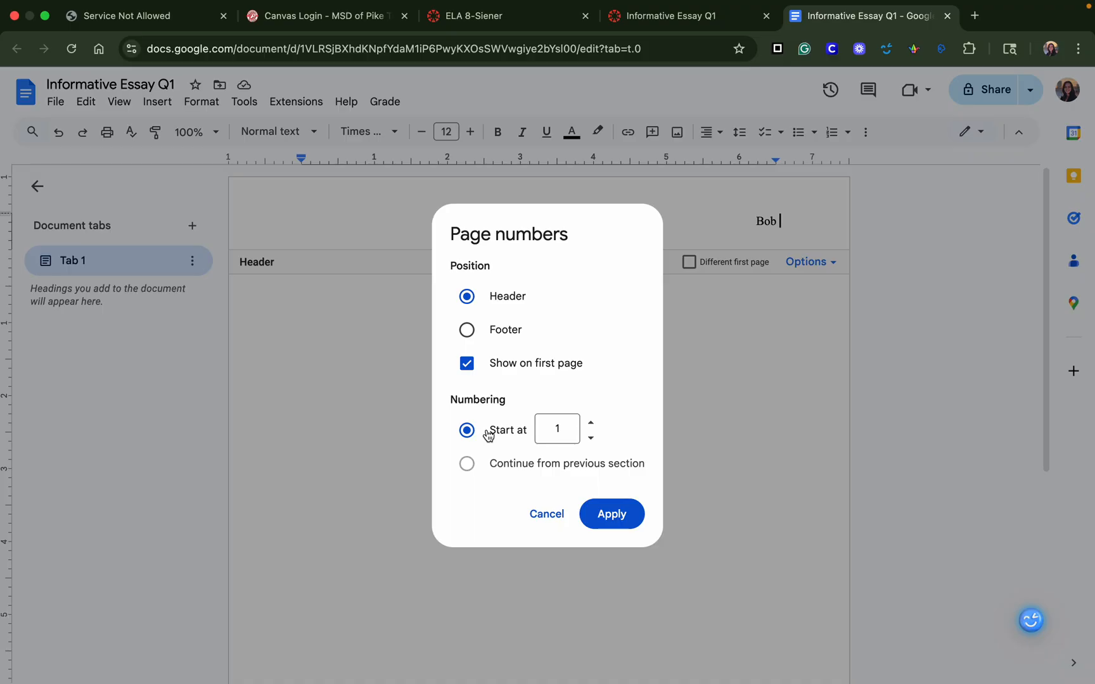
left_click(612, 515)
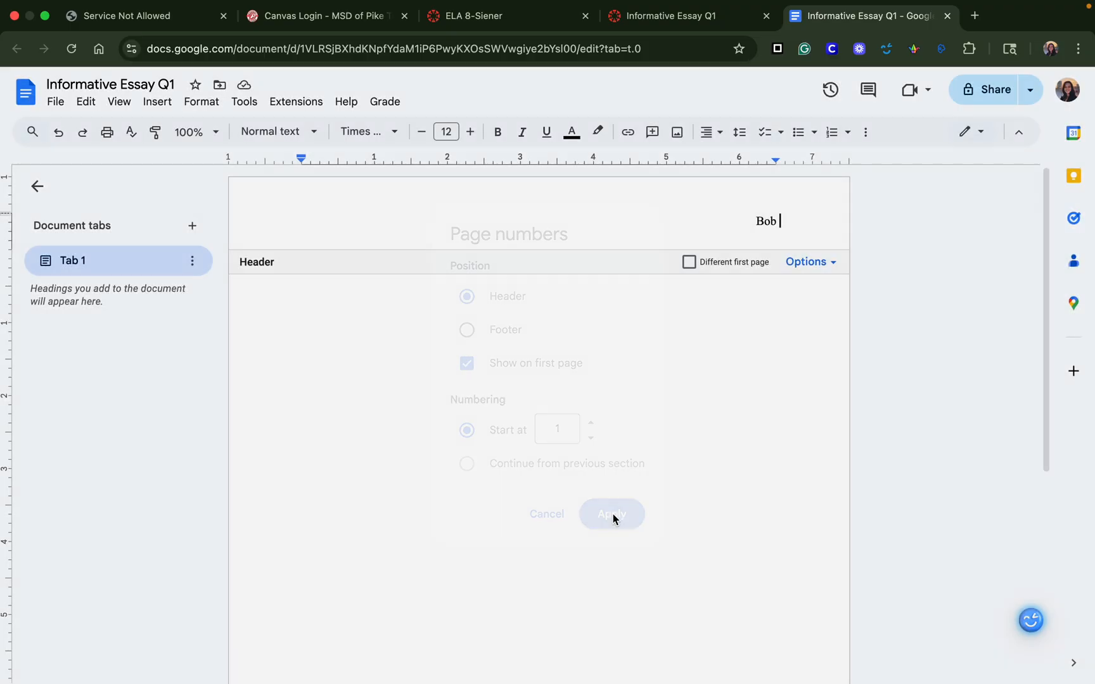
Step: Enter the heading in the body on separate lines: the student's full name, the teacher's name, "English 8" and "26 September 2025"
left_click(763, 321)
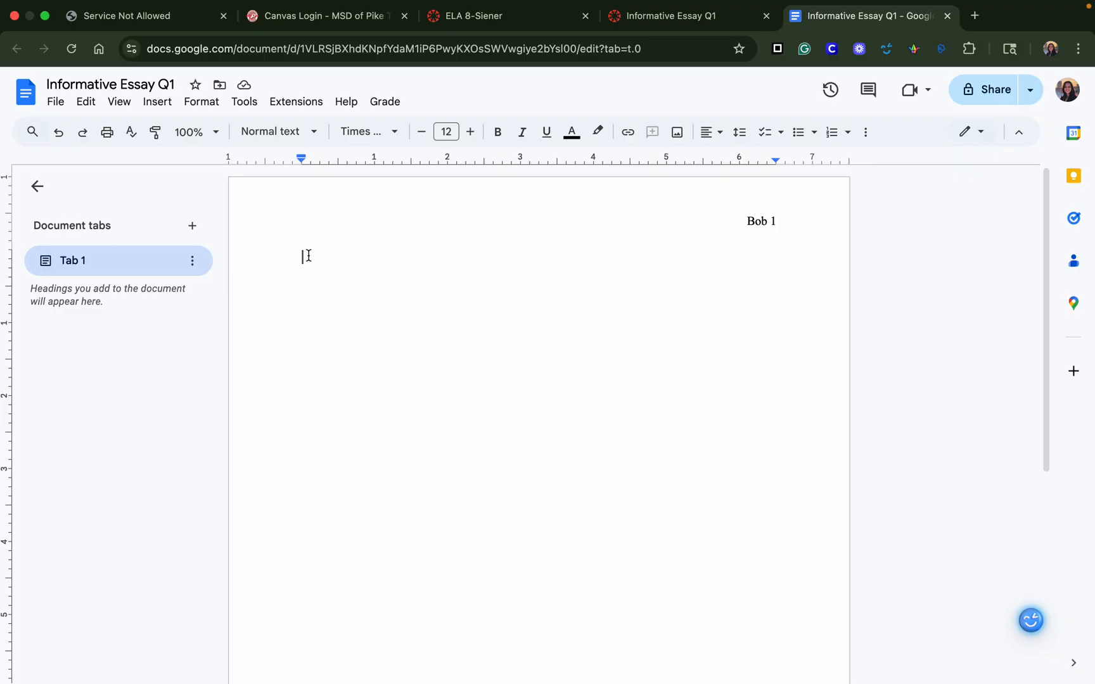
type("Billy Bob")
key("Return")
type("Ms. Sien")
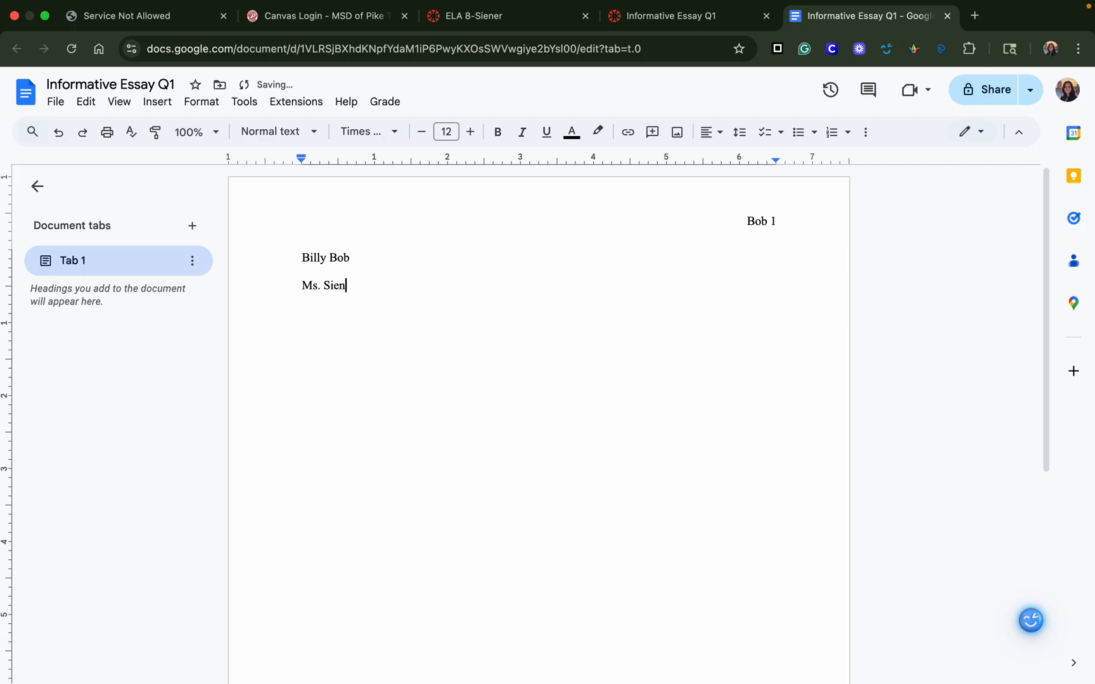
type("er")
key("Return")
type("English 8")
key("Return")
type("26 September ")
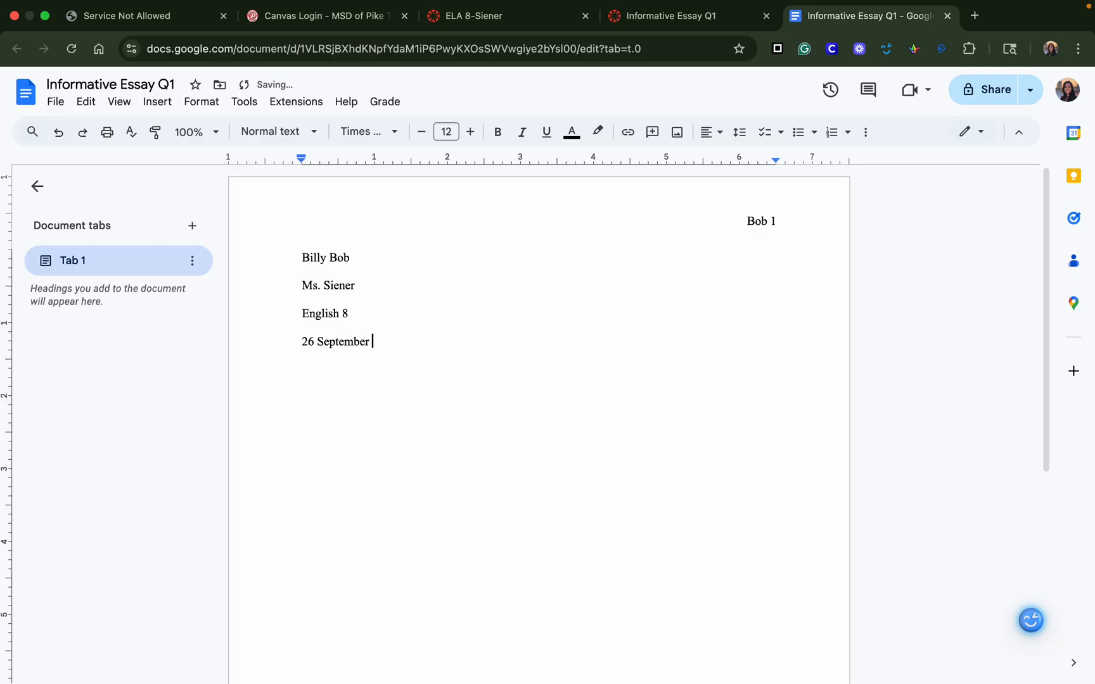
type("2025")
Step: Add a new line below the date and center-align it
key("Return")
left_click(705, 132)
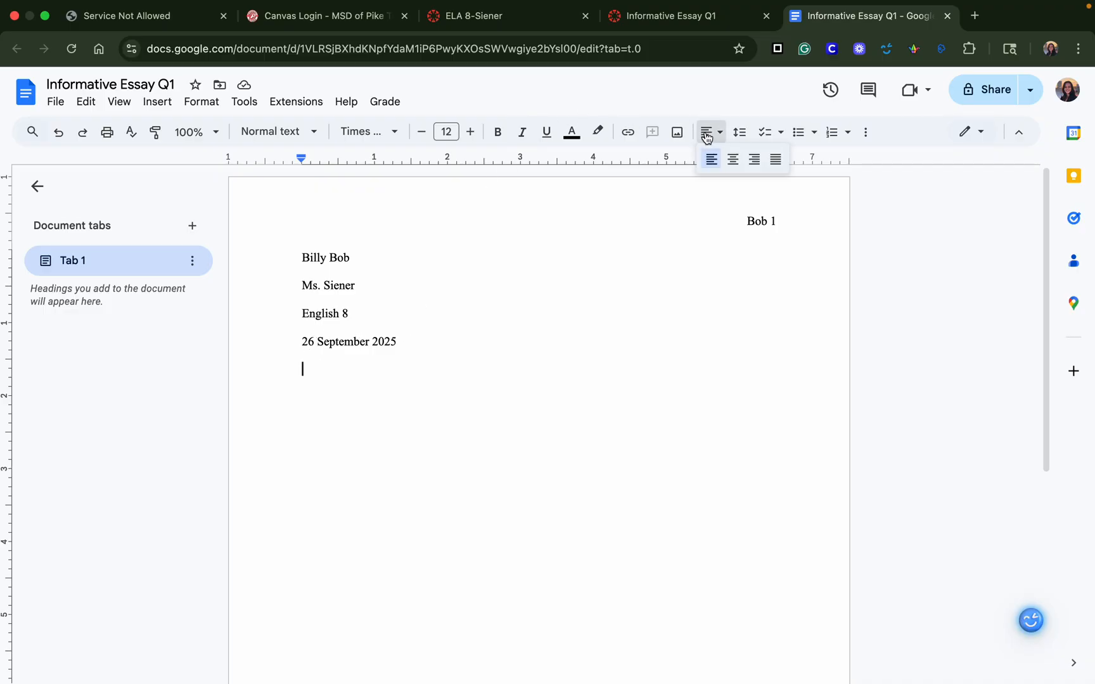
left_click(733, 162)
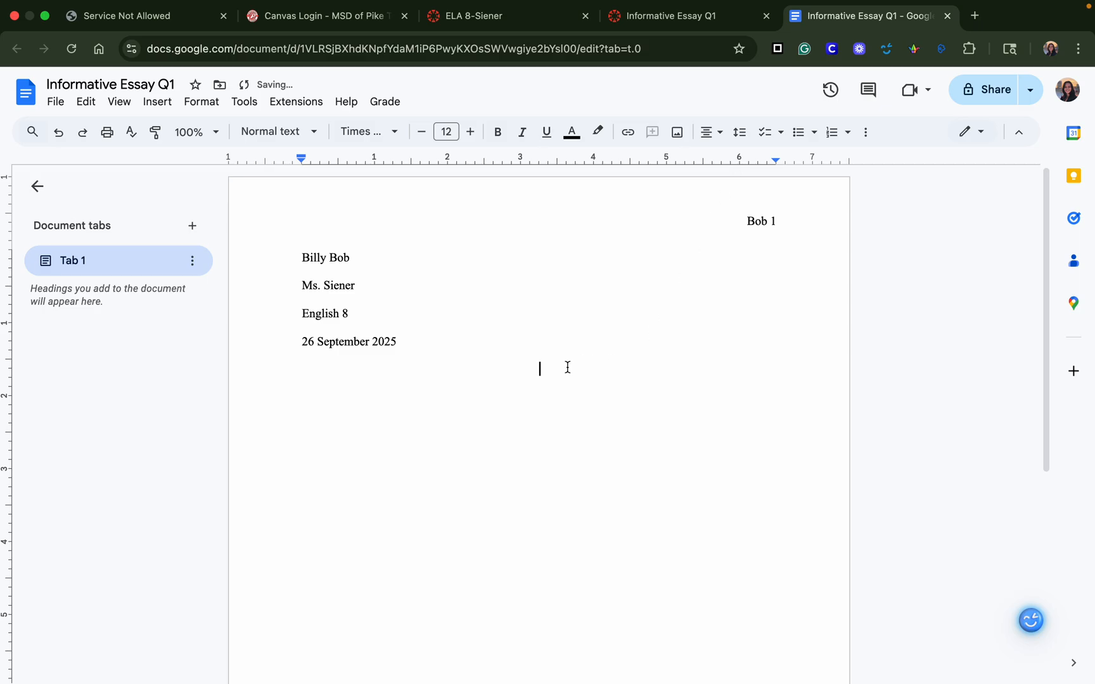
Step: Enter the essay title "In what different ways can people be intelligent?" on the centered line below the date
type("In what different")
key("Tab")
type("can")
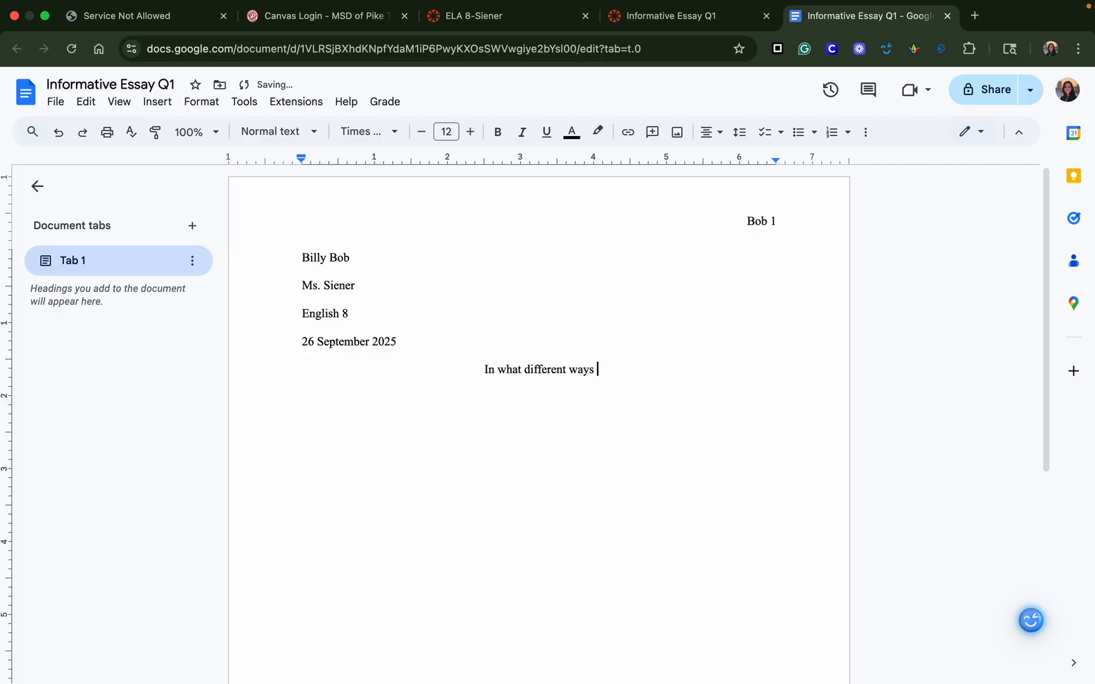
type(" p")
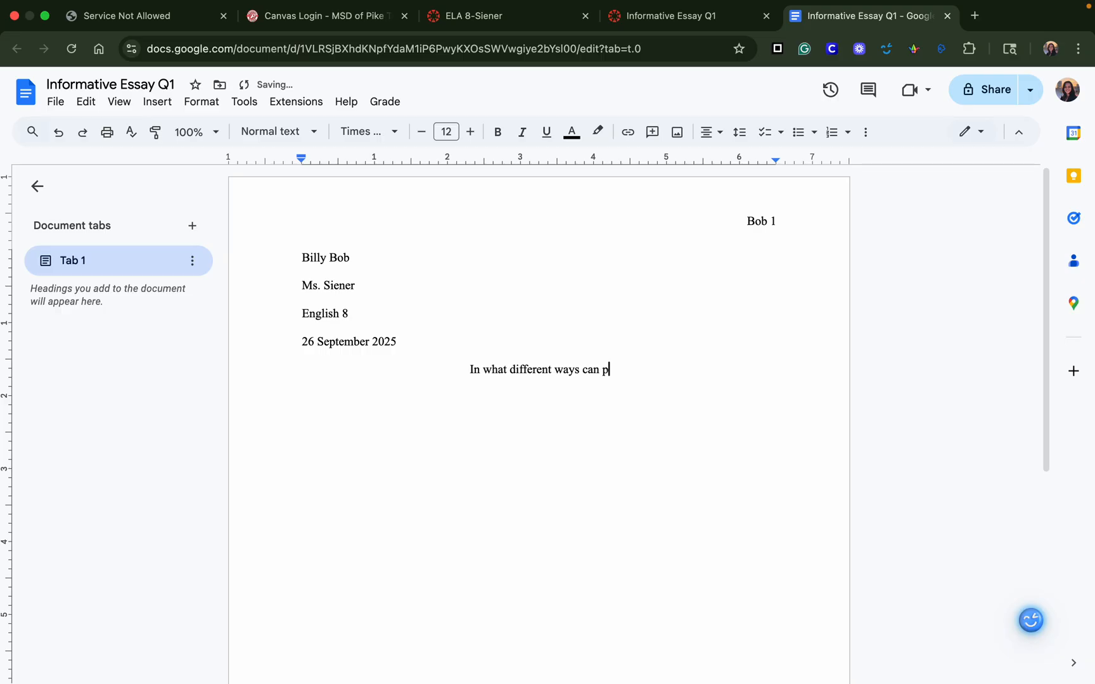
type("eople be intelligent")
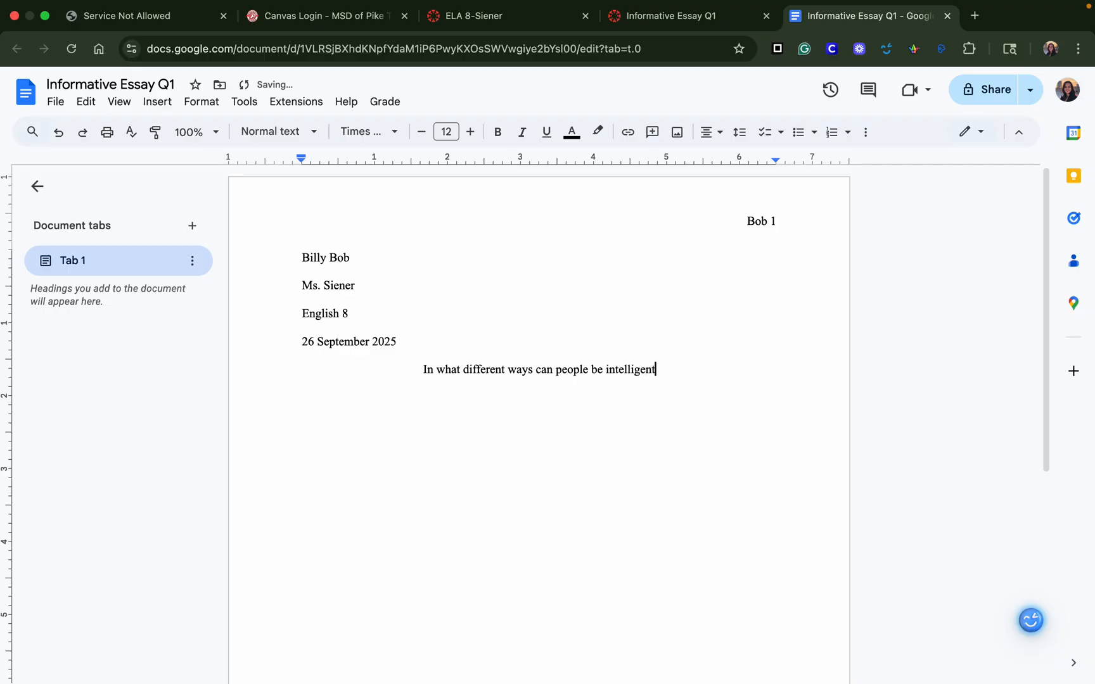
type("?")
Step: Start a left-aligned, indented paragraph below the title with the text "One of the ways people can be intelligent is by"
key("Return")
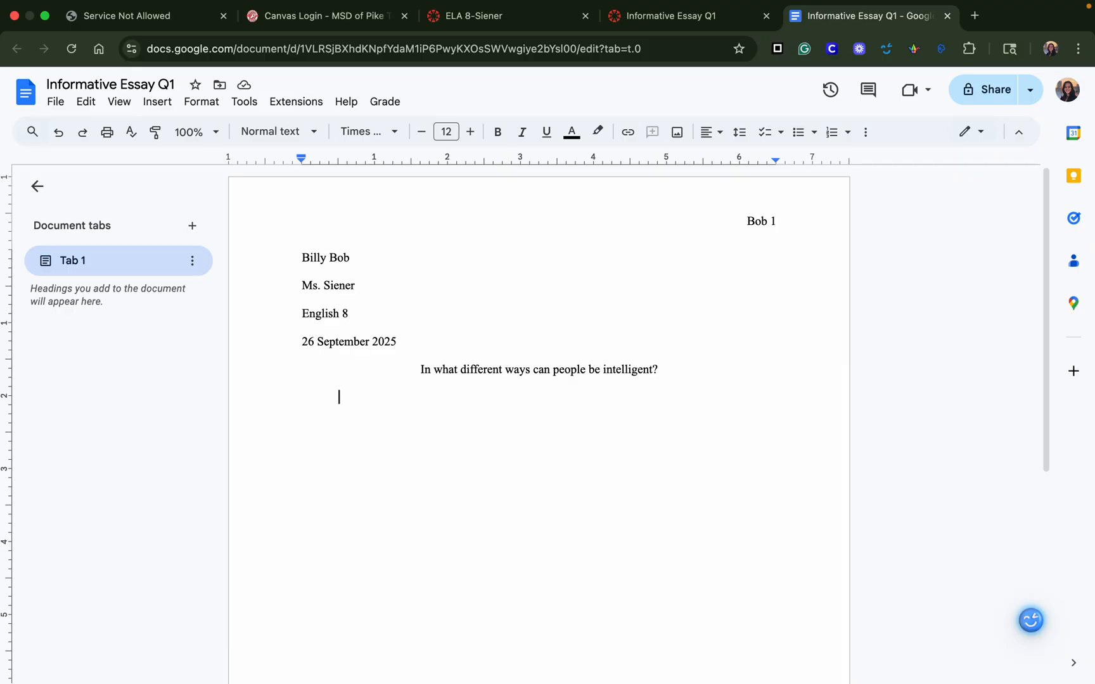
type("On o")
key("BackSpace")
type("e of the w")
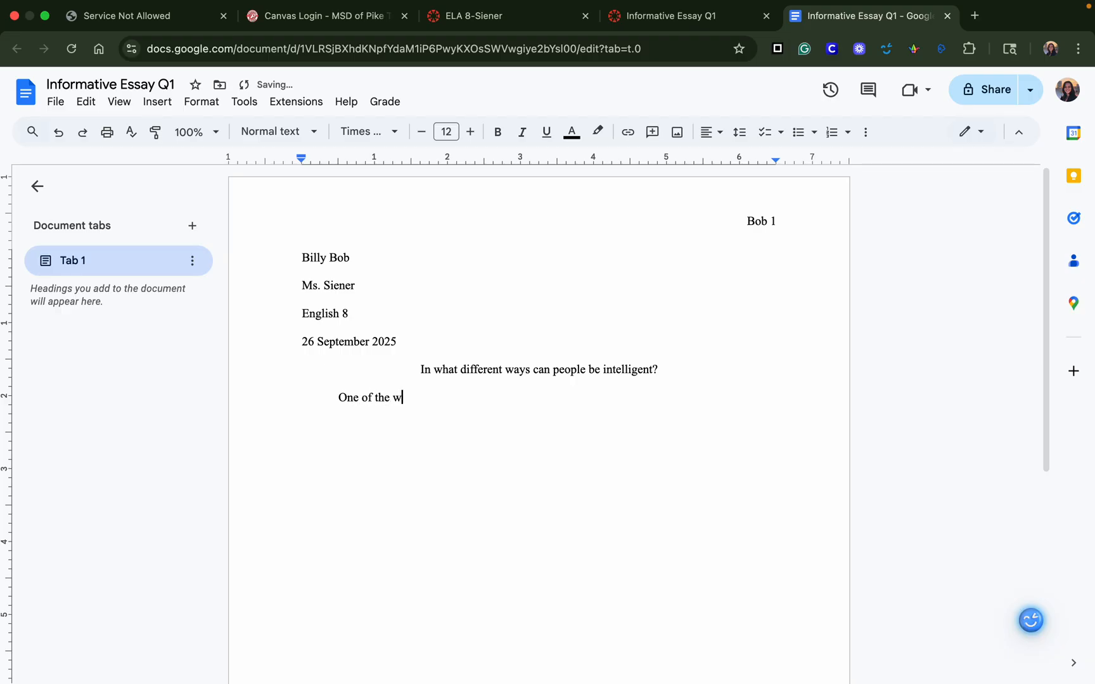
type("ays people can b")
key("BackSpace")
type("can be intellig")
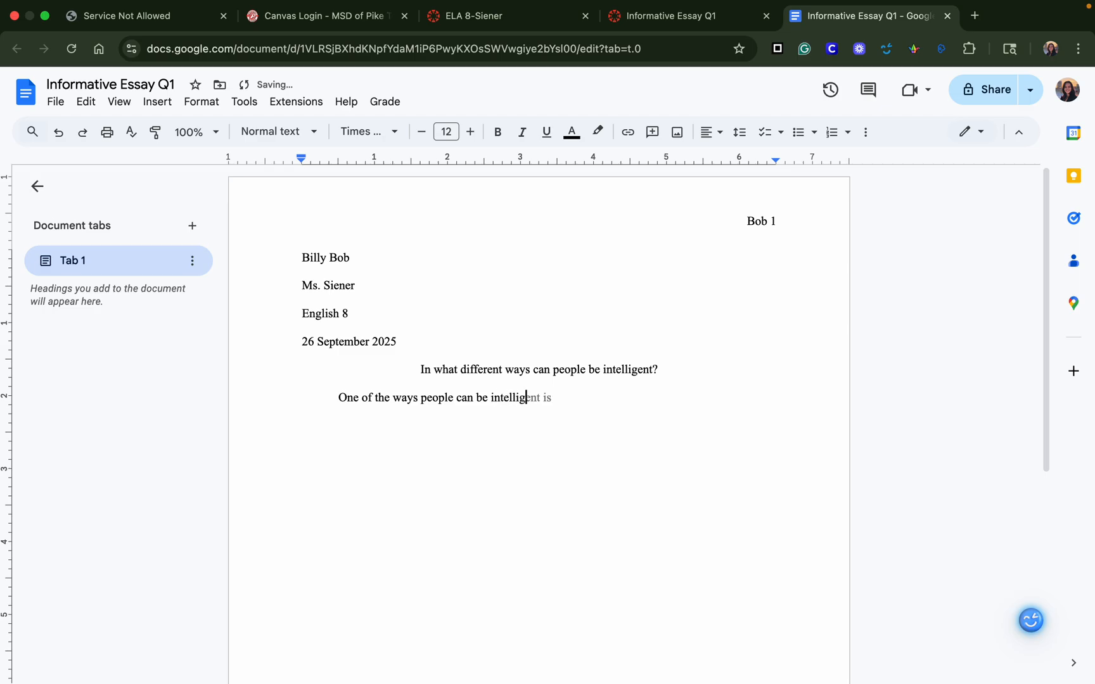
type("ent is by")
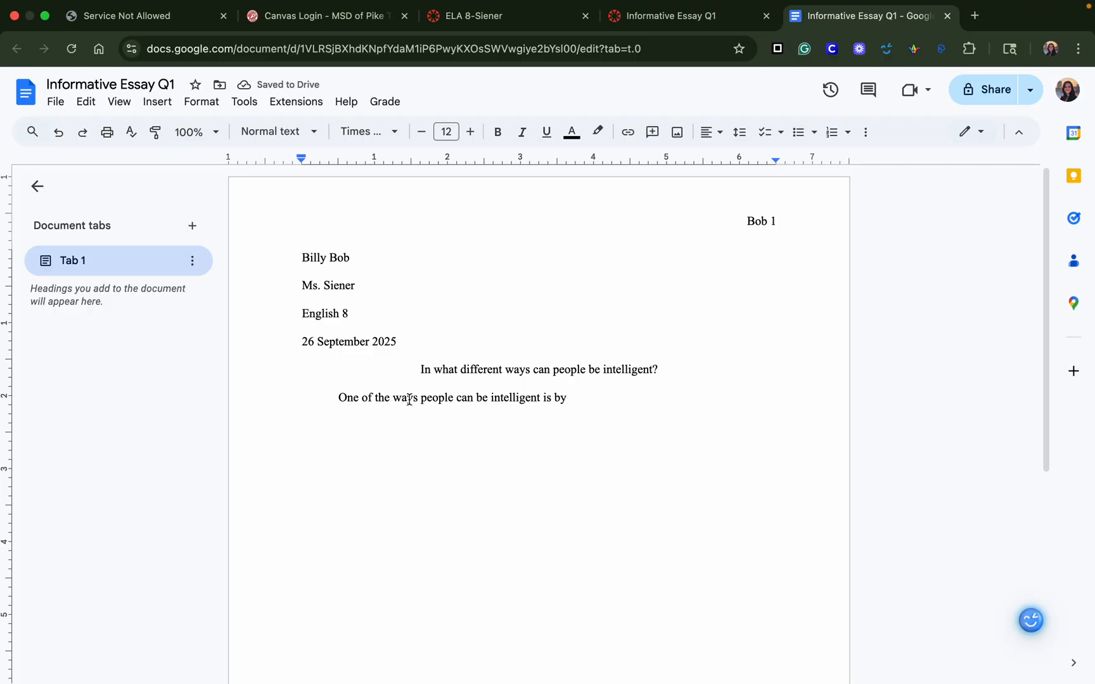
Step: Reword the paragraph's opening from "One of the ways" to "One way" and add an ellipsis after "is by"
left_click_drag(418, 397, 361, 398)
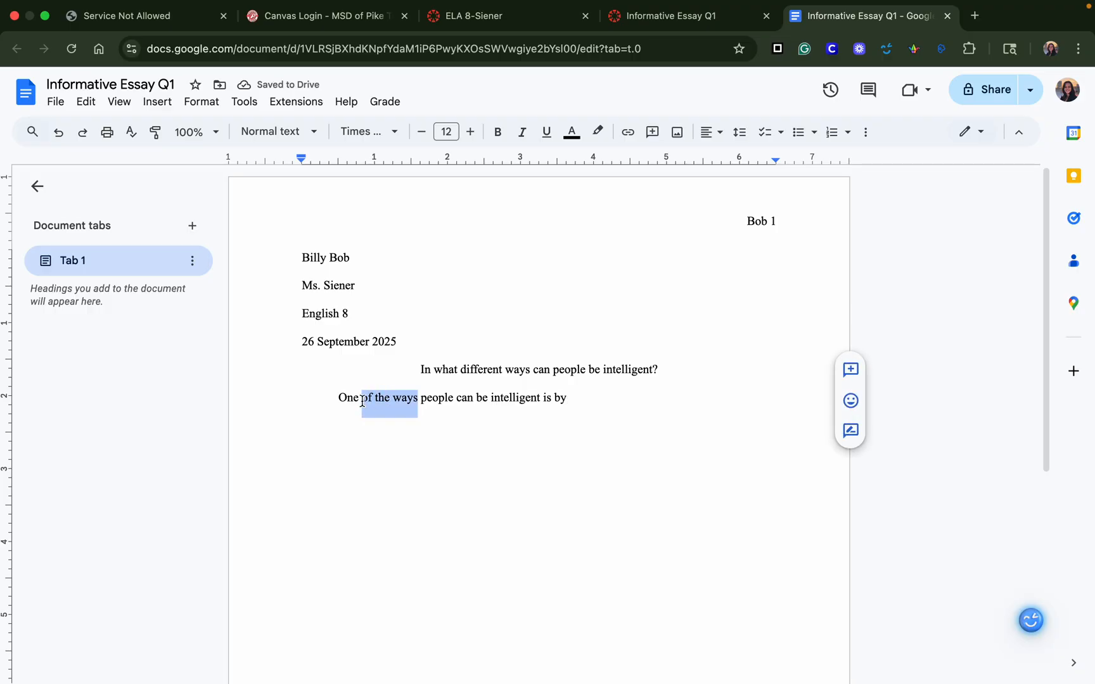
key("BackSpace")
type("way")
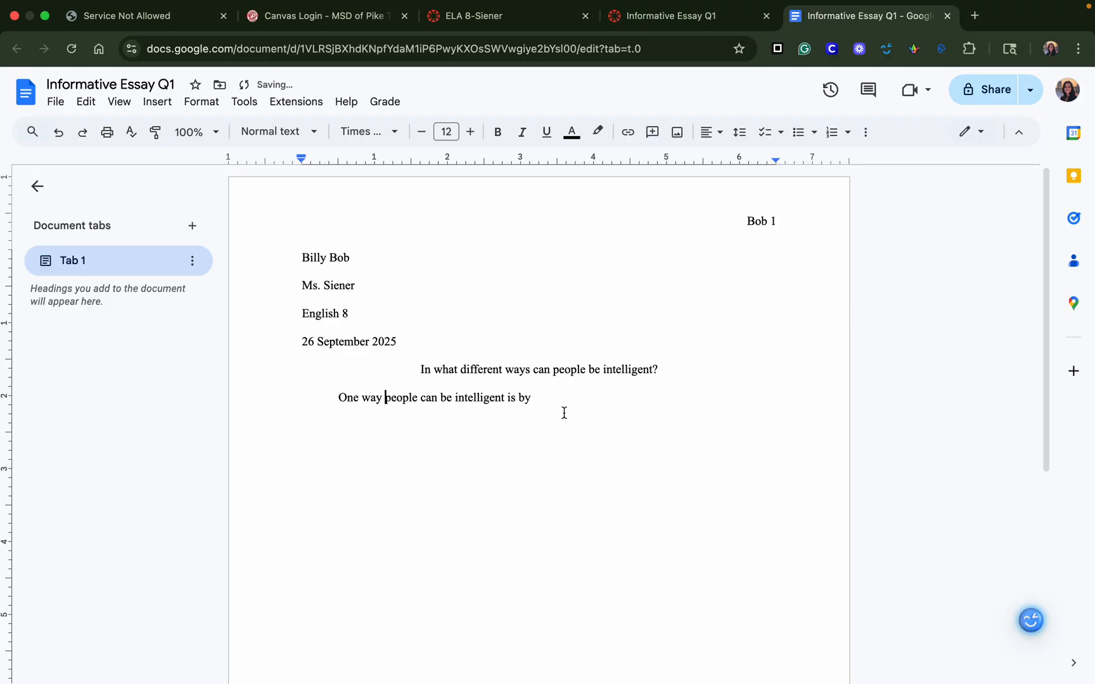
left_click(554, 399)
type("...")
left_click(511, 439)
left_click(575, 403)
left_click_drag(302, 248, 608, 394)
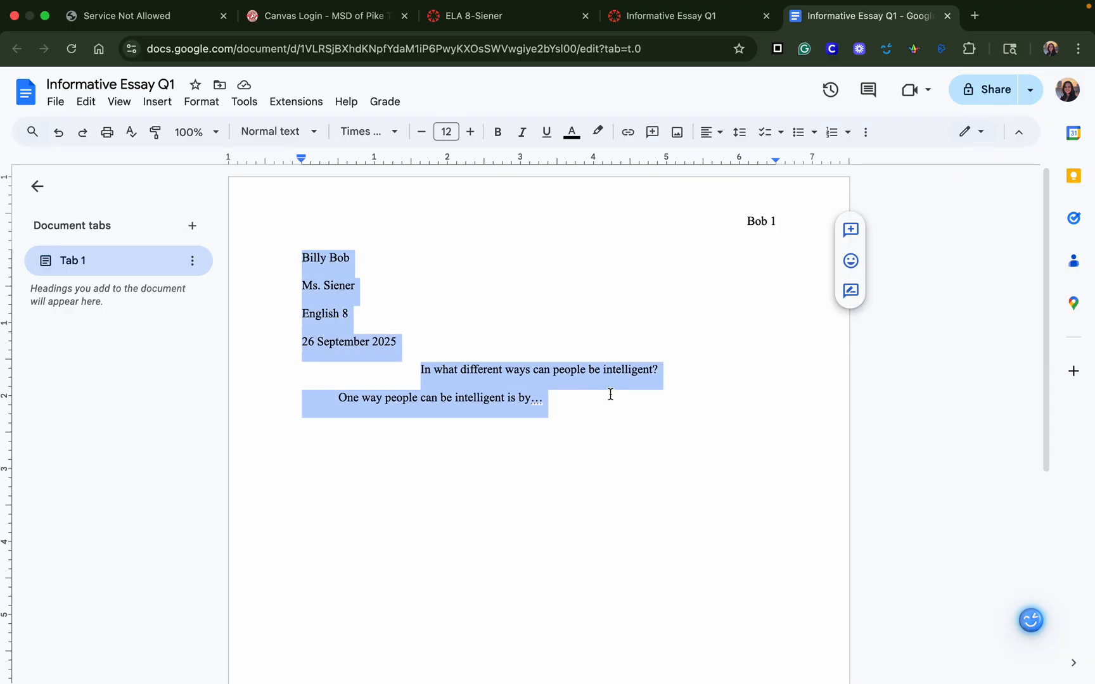
Step: Append "(Topic Sentence) (Quote)" to the body paragraph, followed by a parenthetical citation with the author's last name, page 344 and a period
left_click(601, 416)
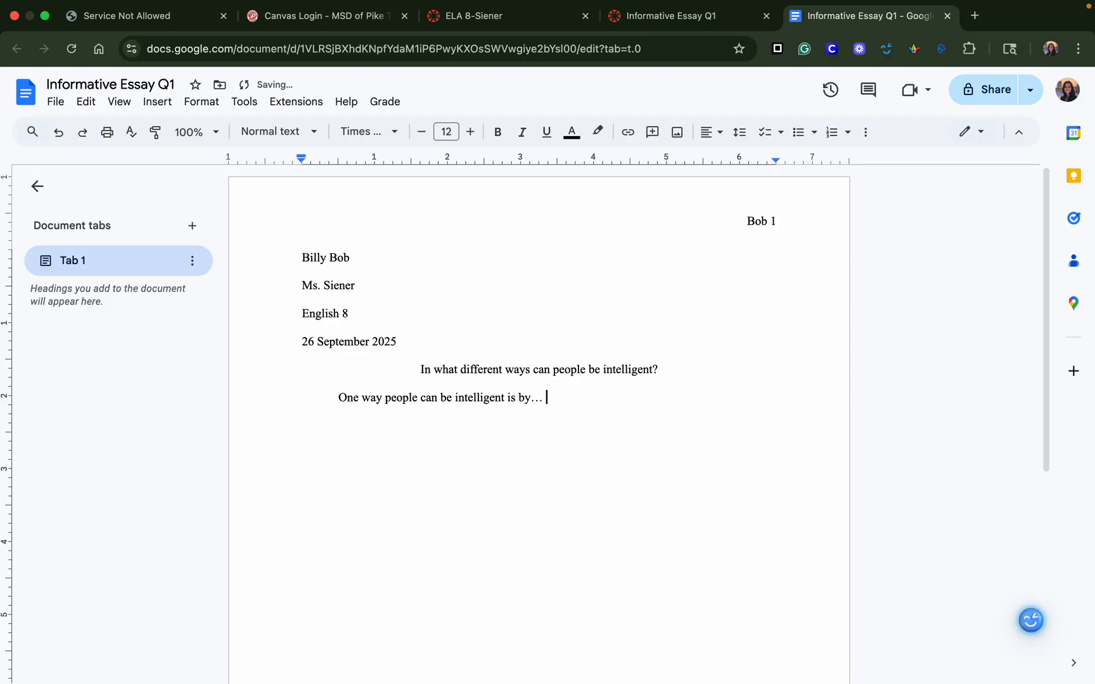
type("(Topic Sentence) (")
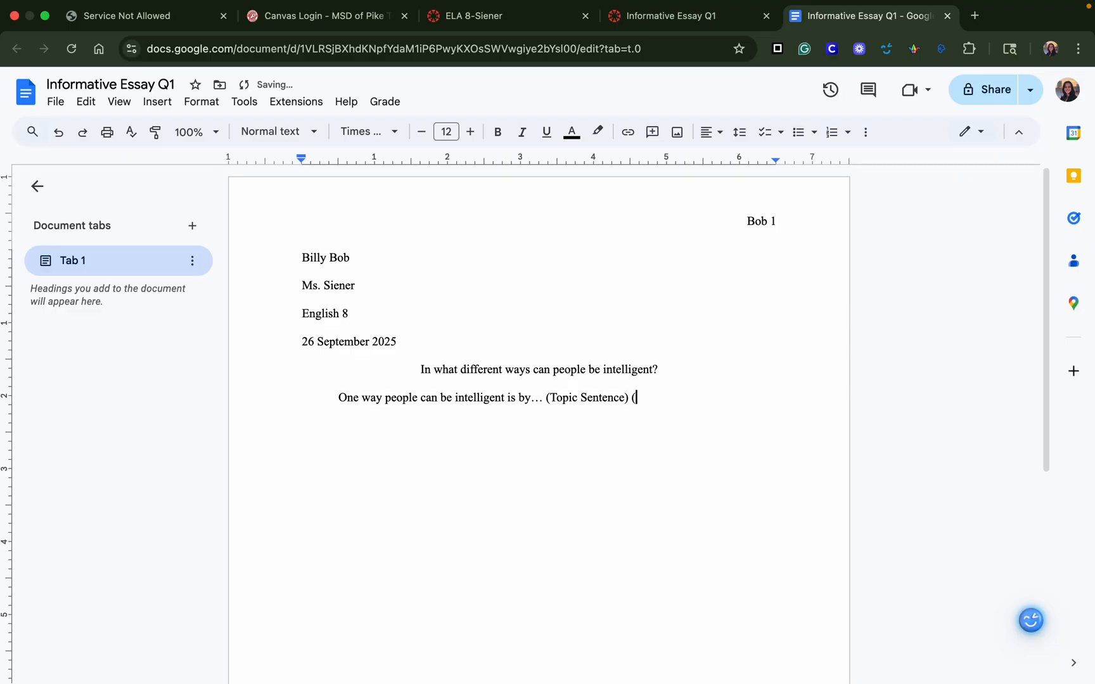
type("Quote) (Johansing ")
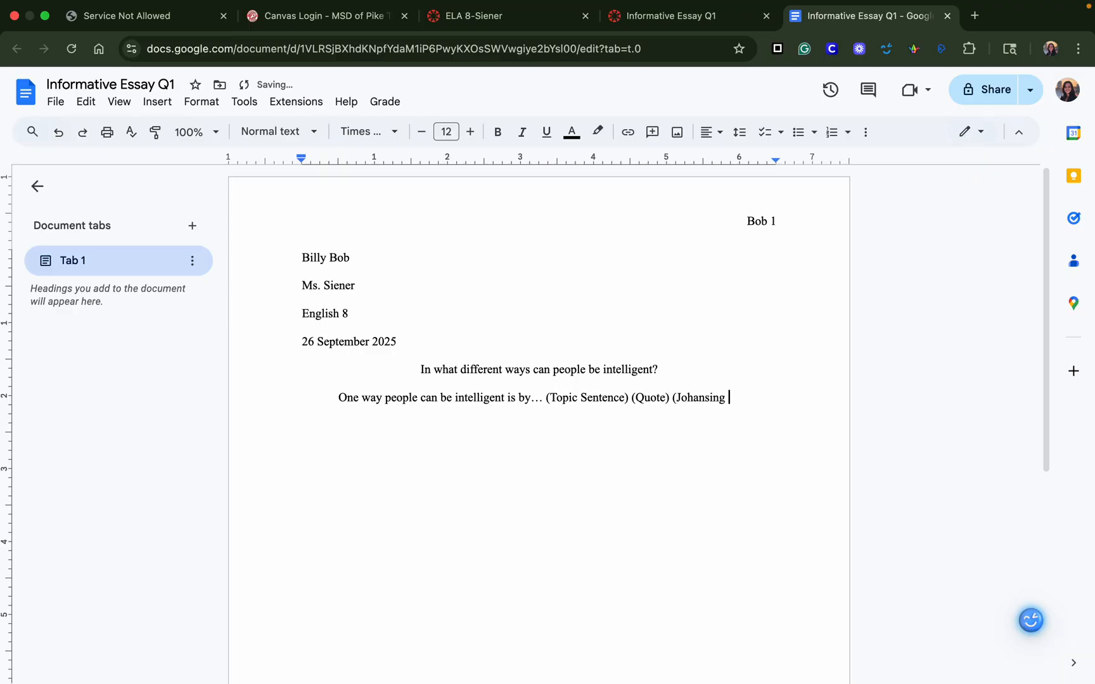
type("344).")
Step: Replace the parentheses around the word "Quote" with double quotation marks
left_click(671, 398)
key("BackSpace")
key("BackSpace")
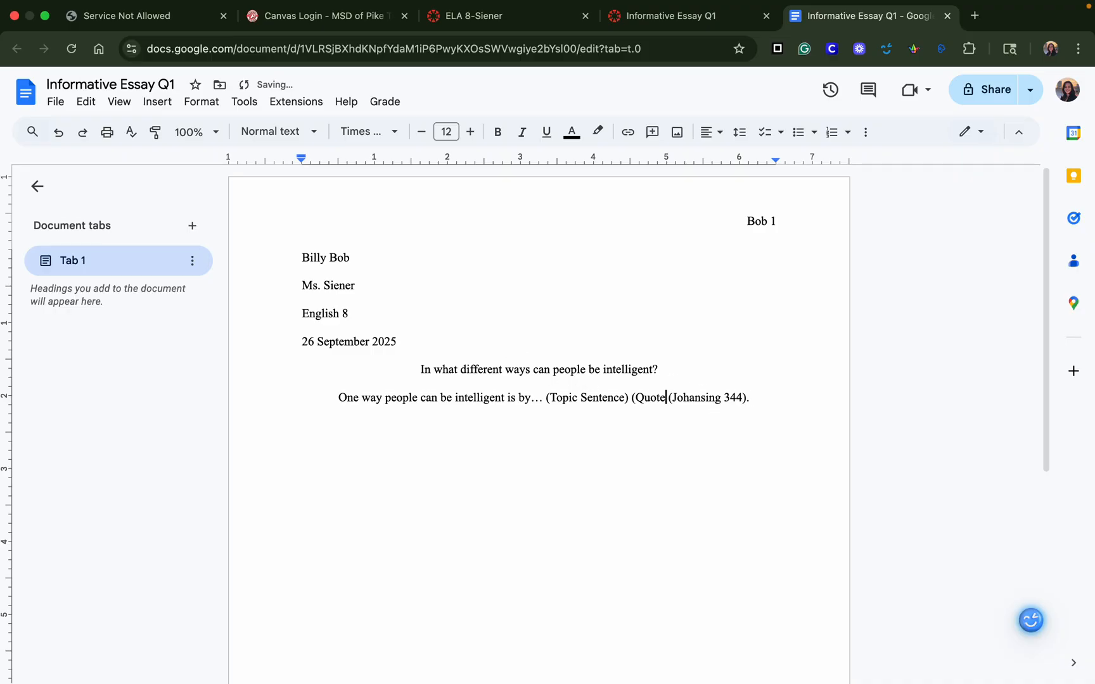
type("\"")
left_click(635, 397)
key("BackSpace")
type("\"")
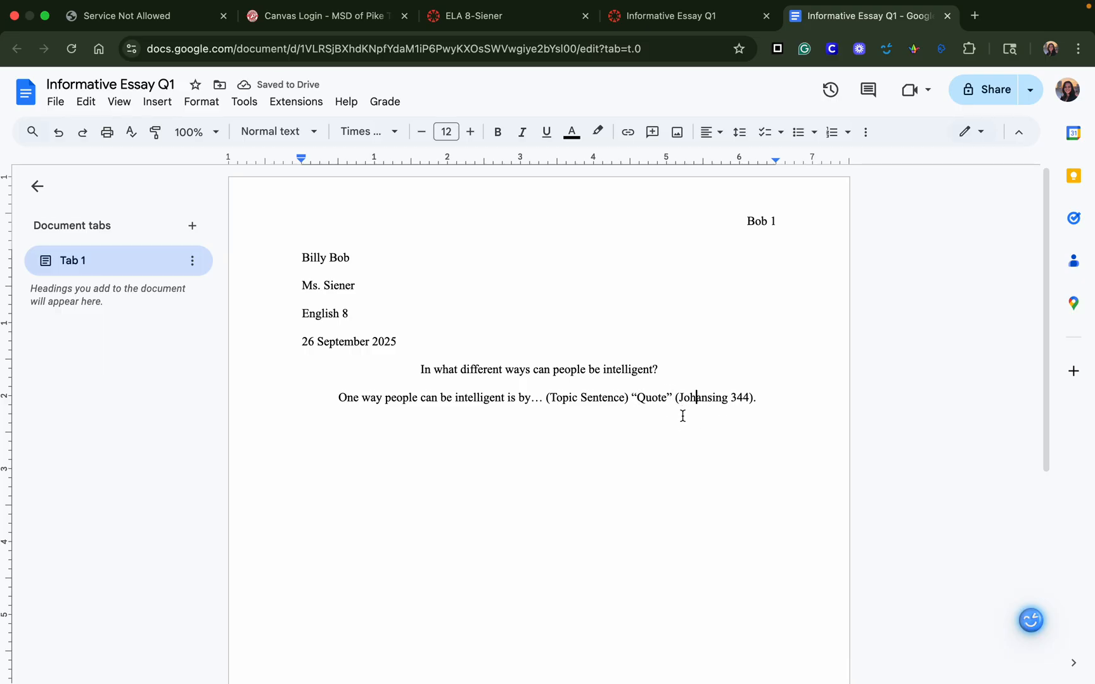
Step: Insert a comma after "Quote", inside the closing quotation mark
key("Left")
key("Left")
key("Left")
key("Left")
key("Left")
key("Left")
type(",")
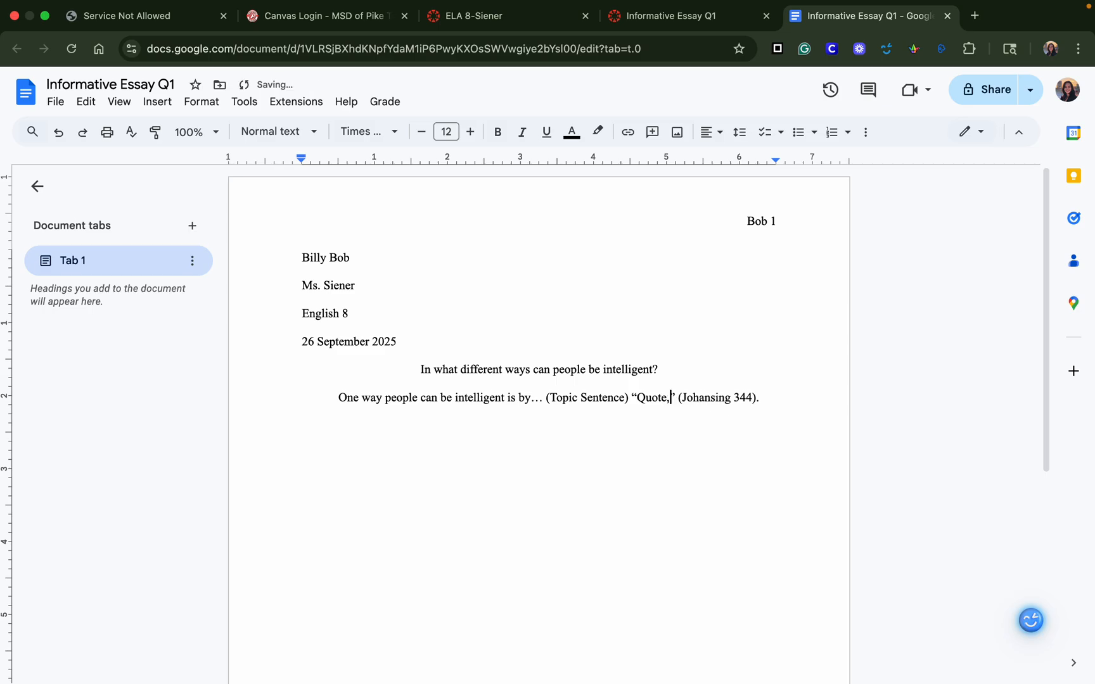
left_click(785, 447)
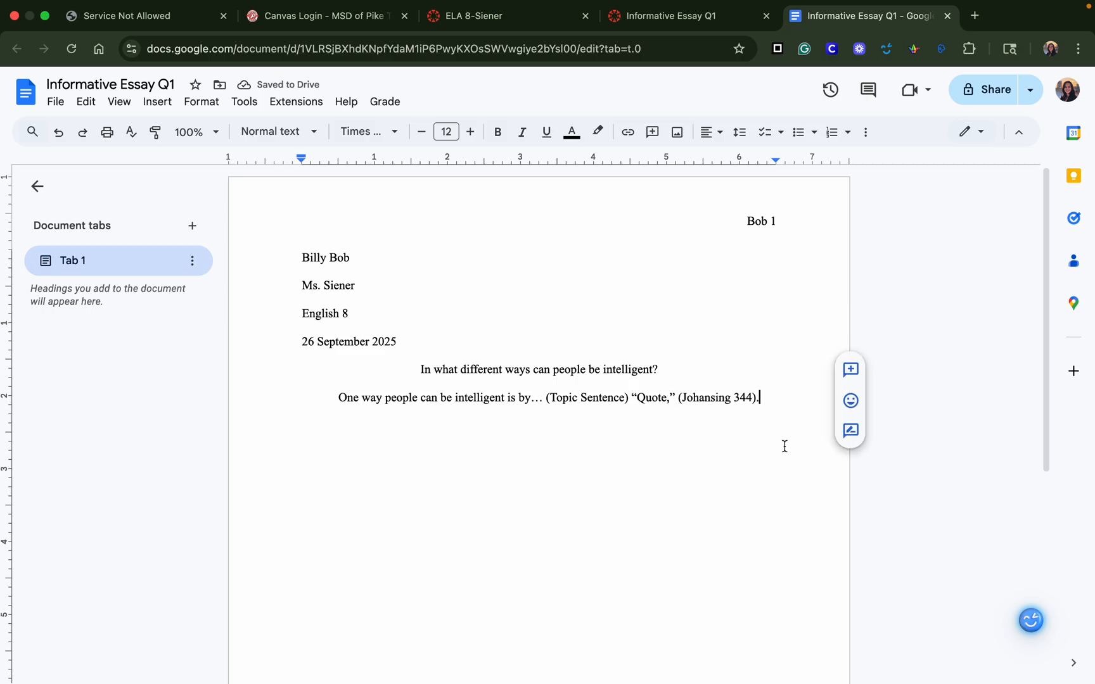
Step: Extend the quote placeholder to "Quote…..," inside its quotation marks and add a period after "(Topic Sentence)"
left_click(671, 398)
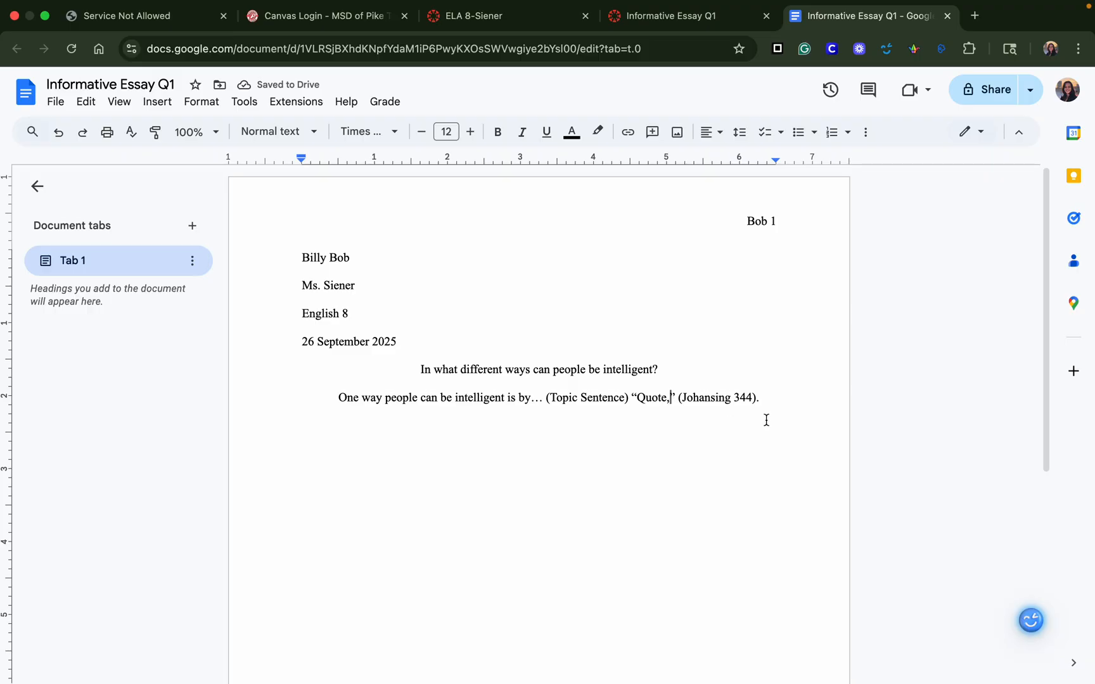
key("BackSpace")
type(".....")
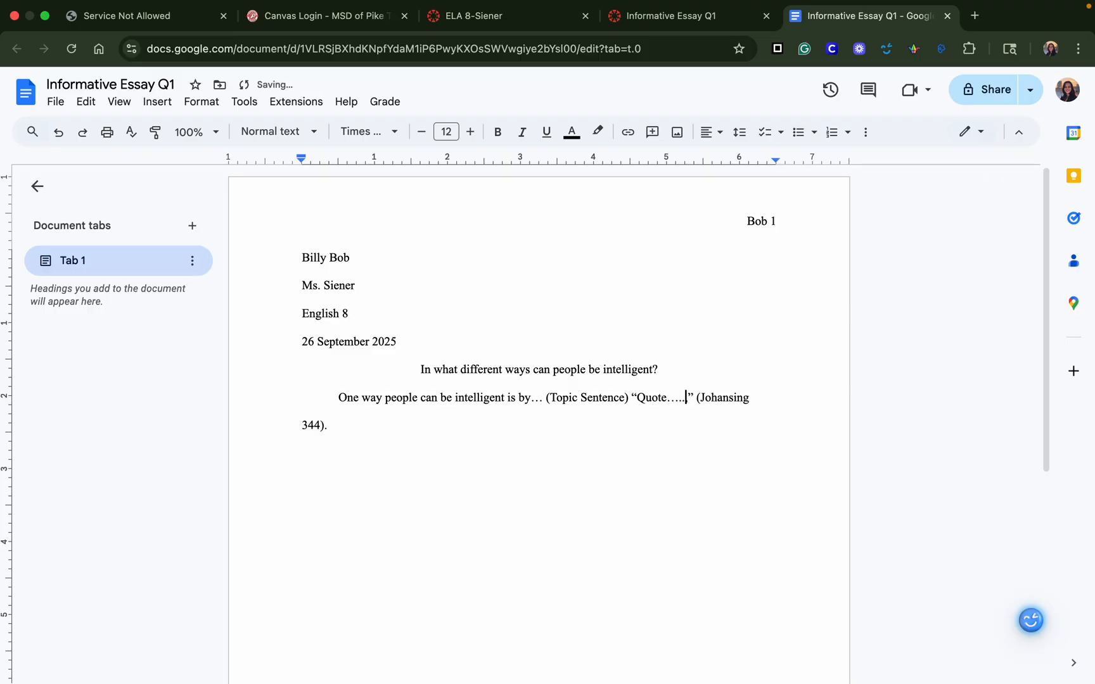
left_click(628, 397)
type(".")
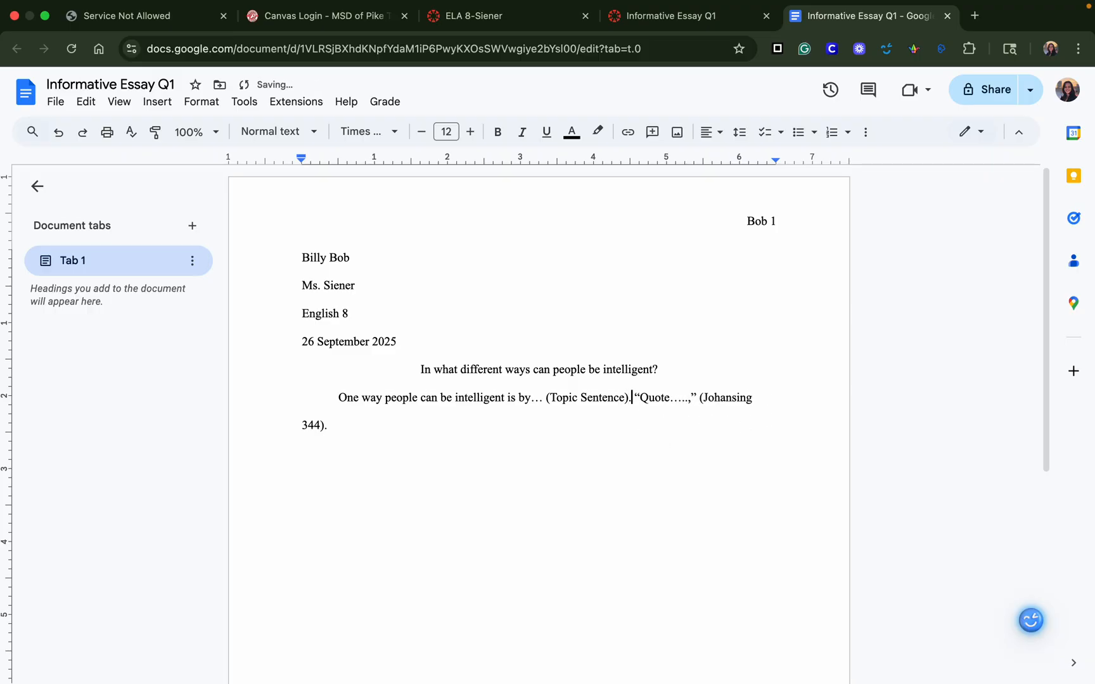
double_click(681, 416)
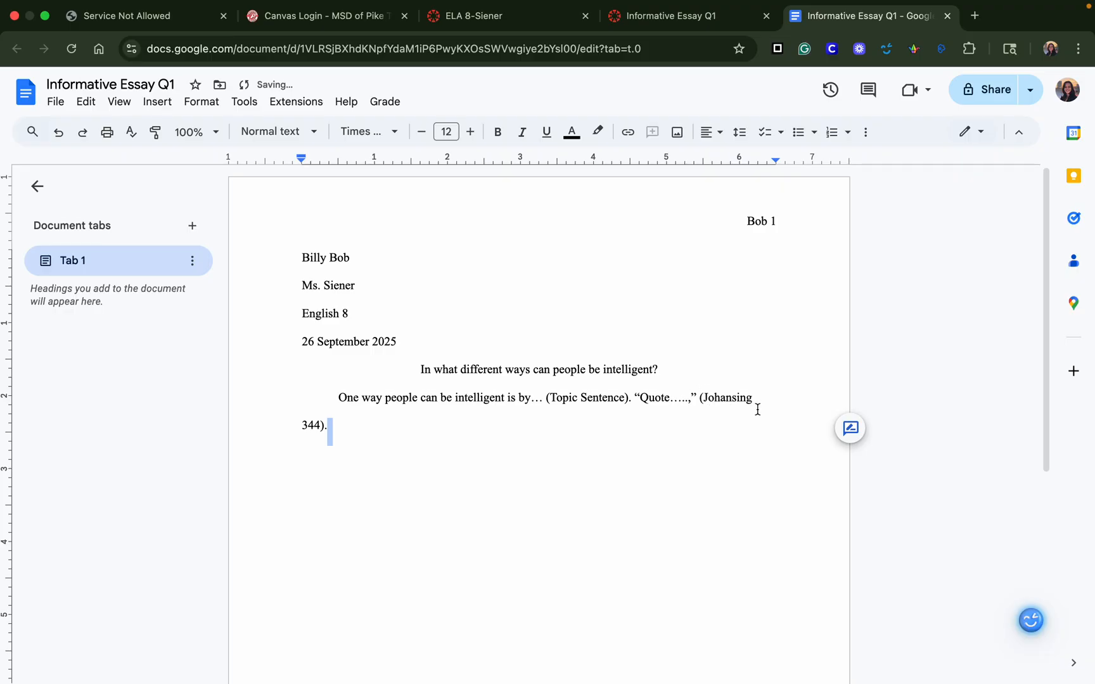
left_click(543, 448)
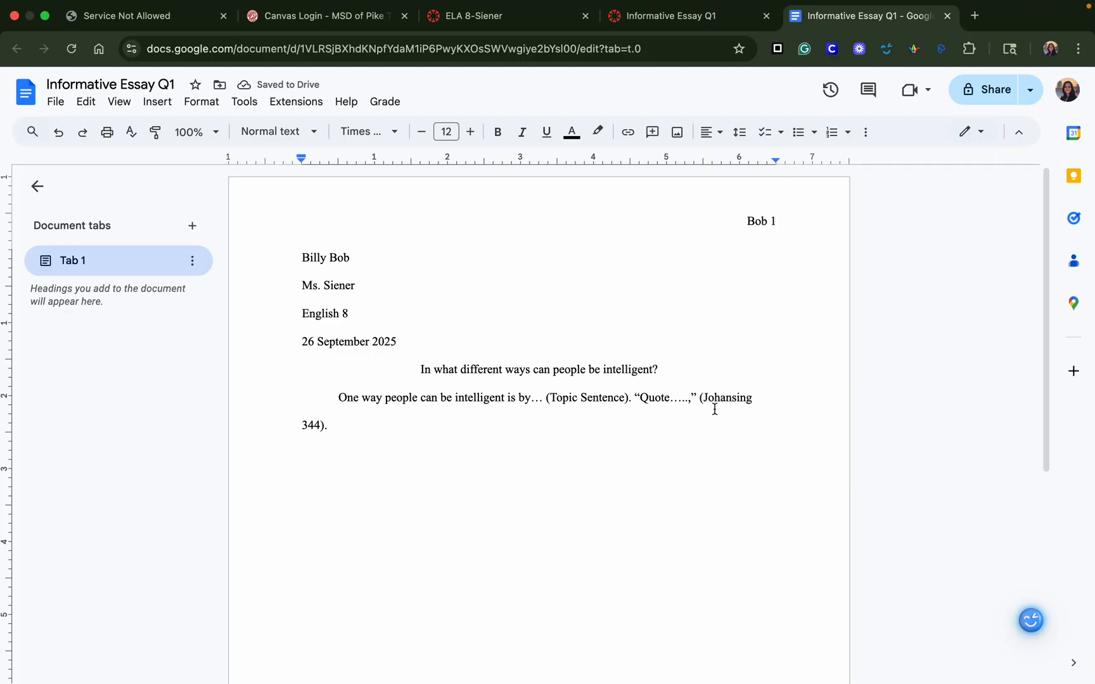
left_click_drag(700, 398, 362, 446)
left_click(343, 437)
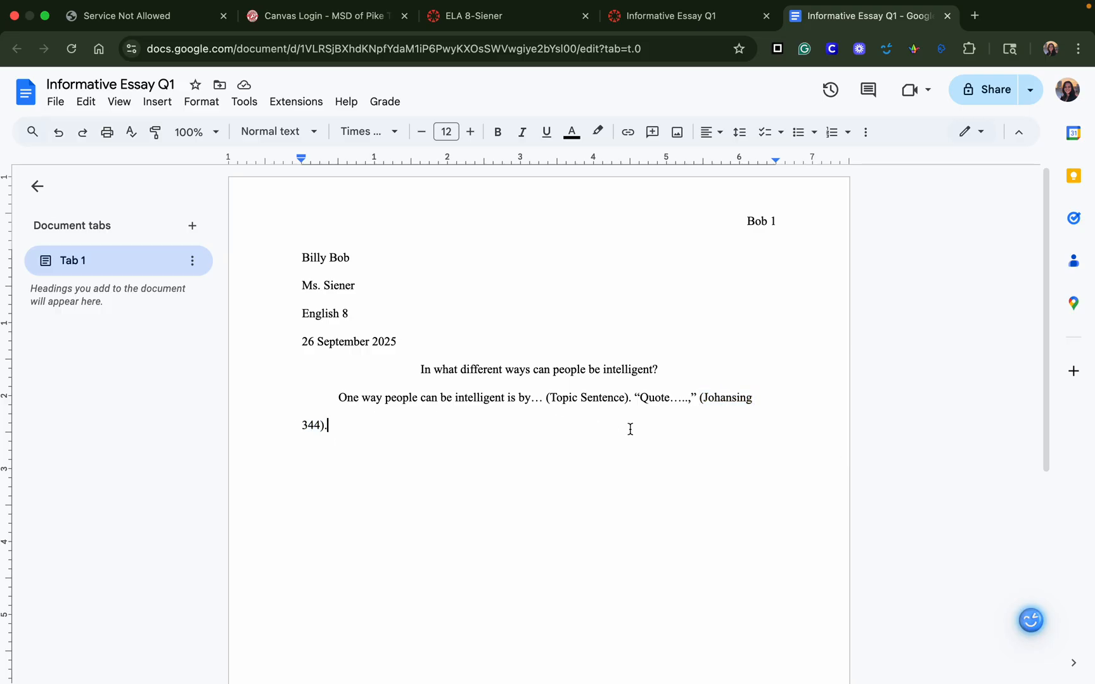